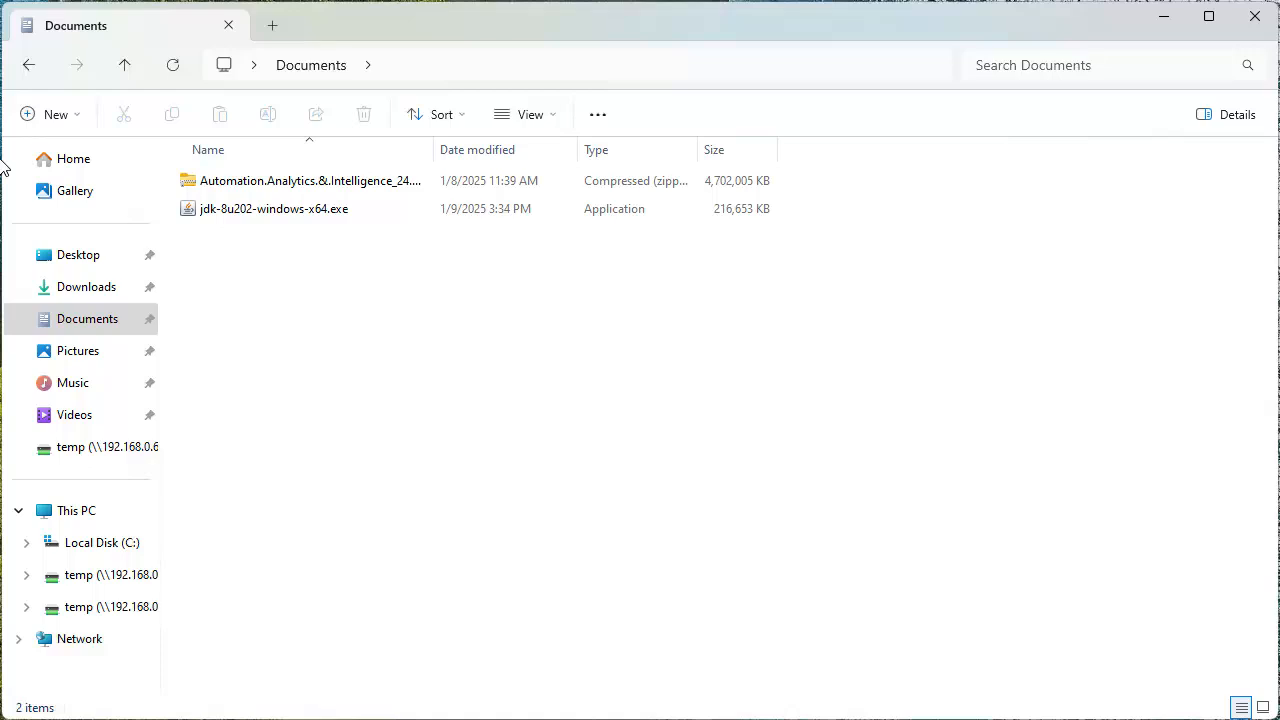
- Extract the Automation.Analytics.&.Intelligence_24.0.0 archive in Documents to its default destination folder
{"action": "right_click", "coordinate": [272, 188]}
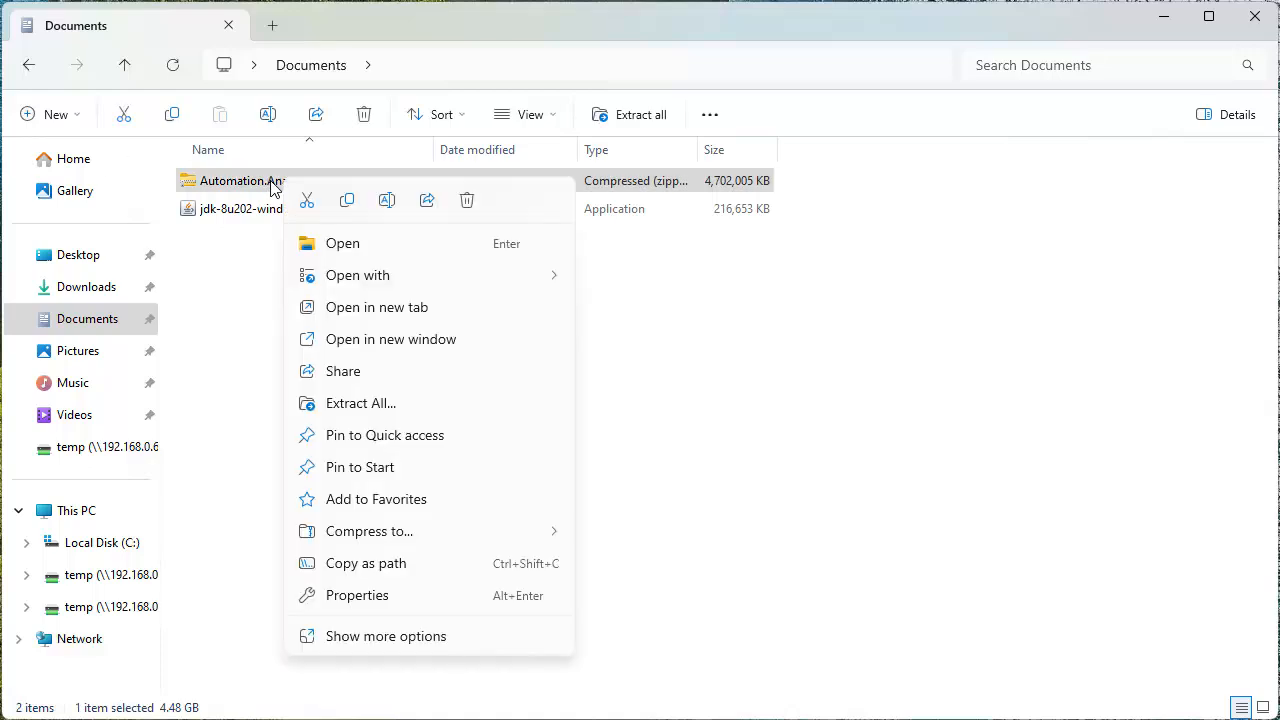
{"action": "left_click", "coordinate": [347, 404]}
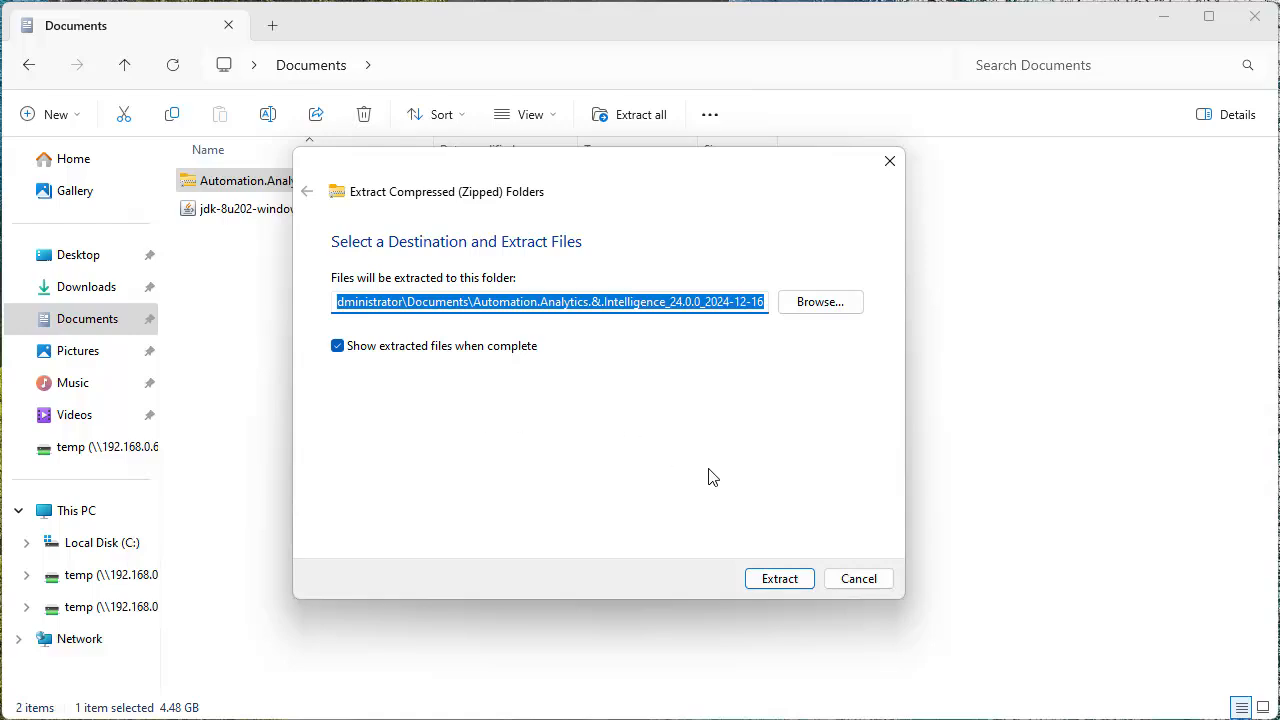
{"action": "left_click", "coordinate": [777, 584]}
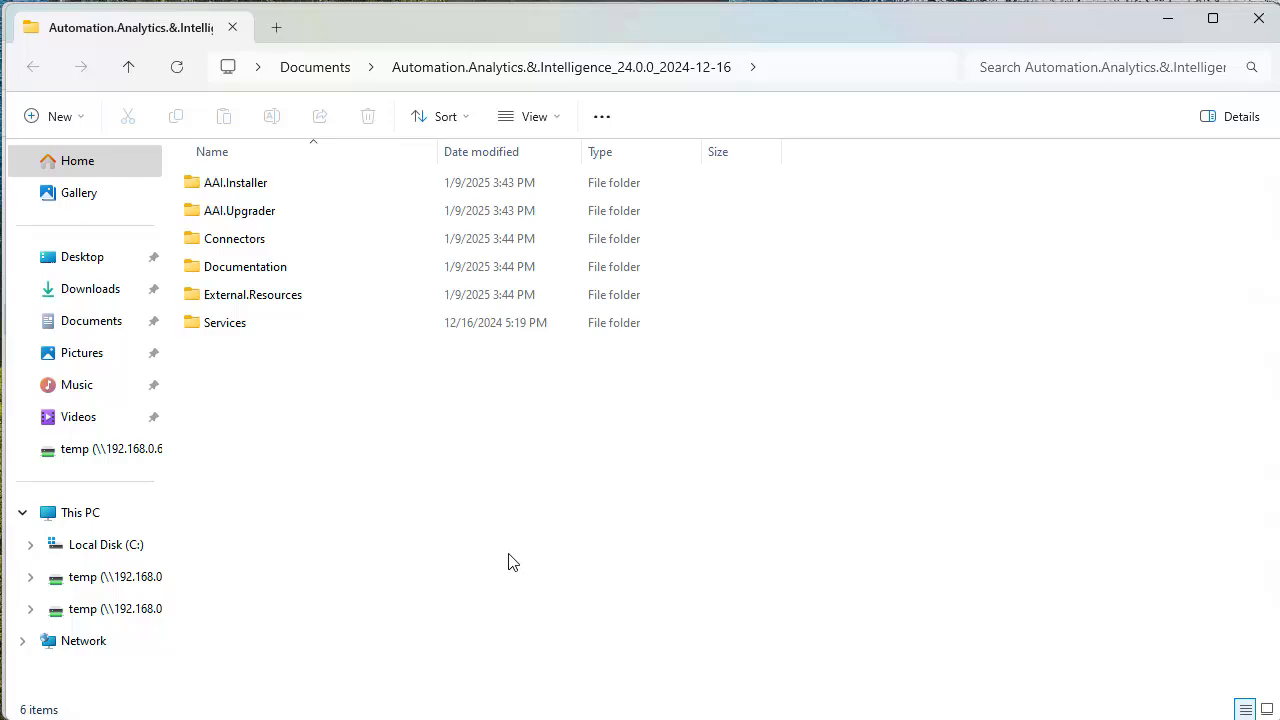
- Extract the AAI.Automic_Connector_24_0_0 archive in the Connectors folder to its default destination
{"action": "double_click", "coordinate": [222, 240]}
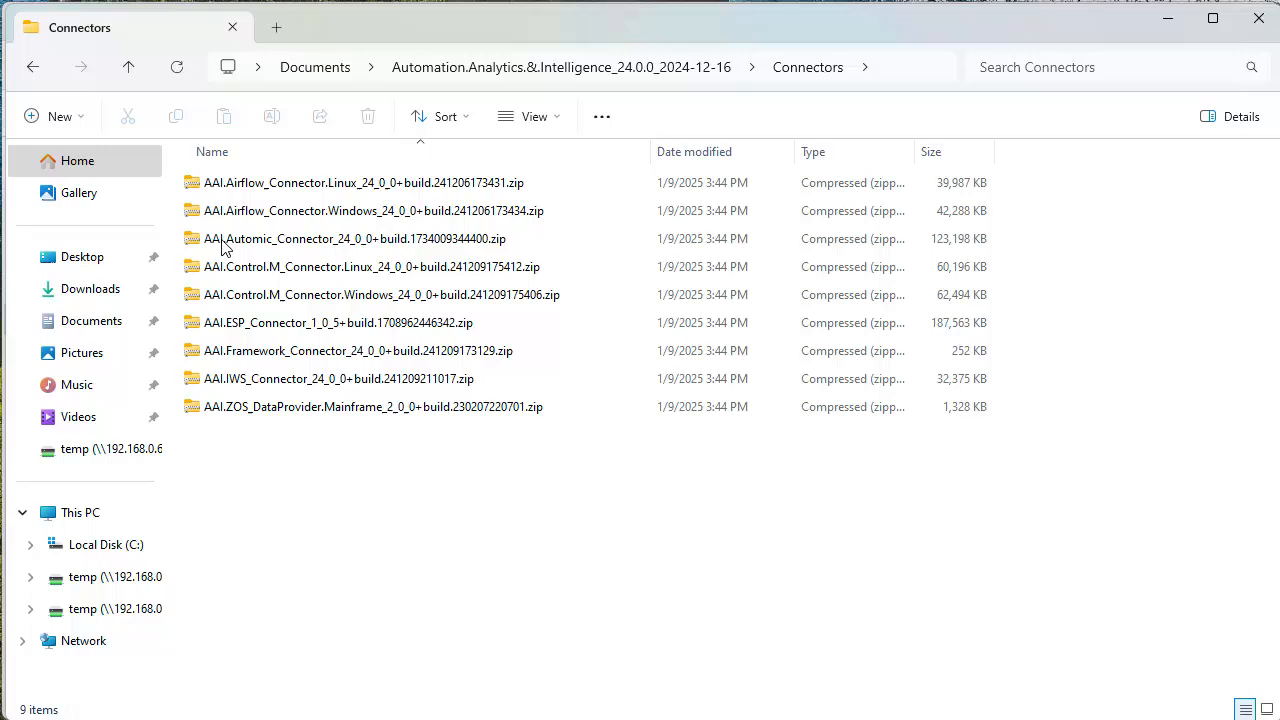
{"action": "right_click", "coordinate": [321, 243]}
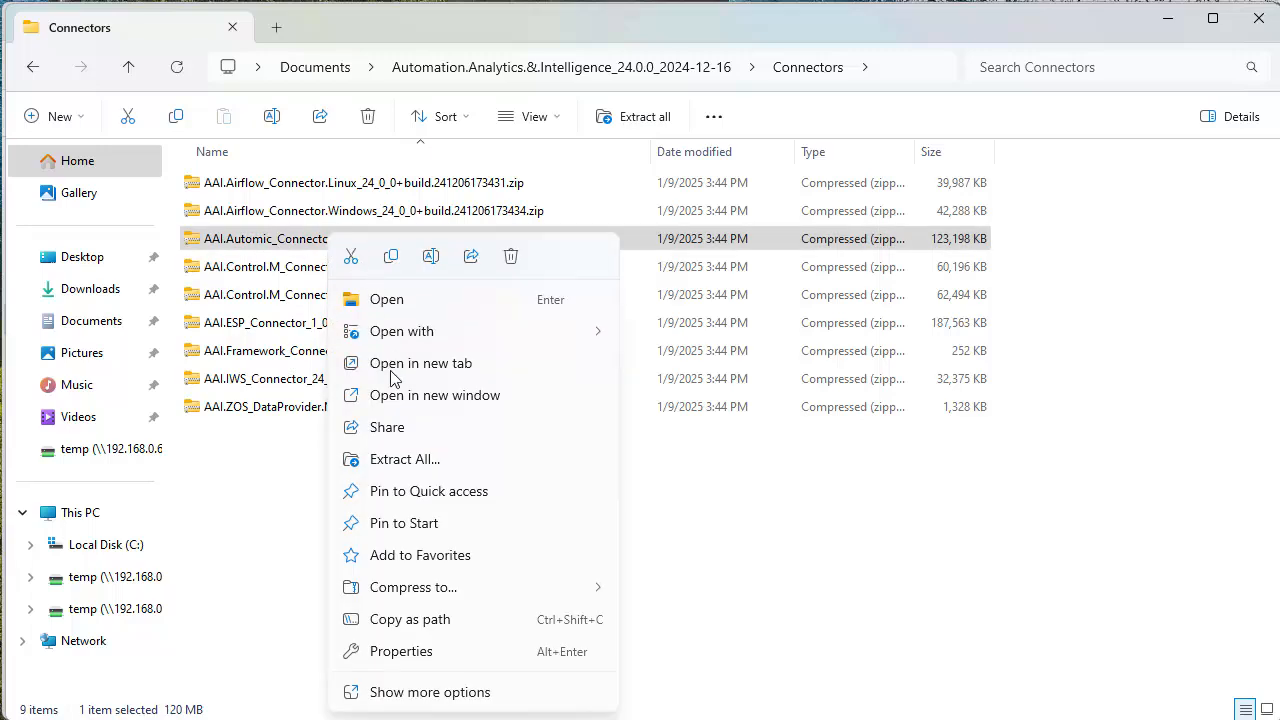
{"action": "left_click", "coordinate": [398, 462]}
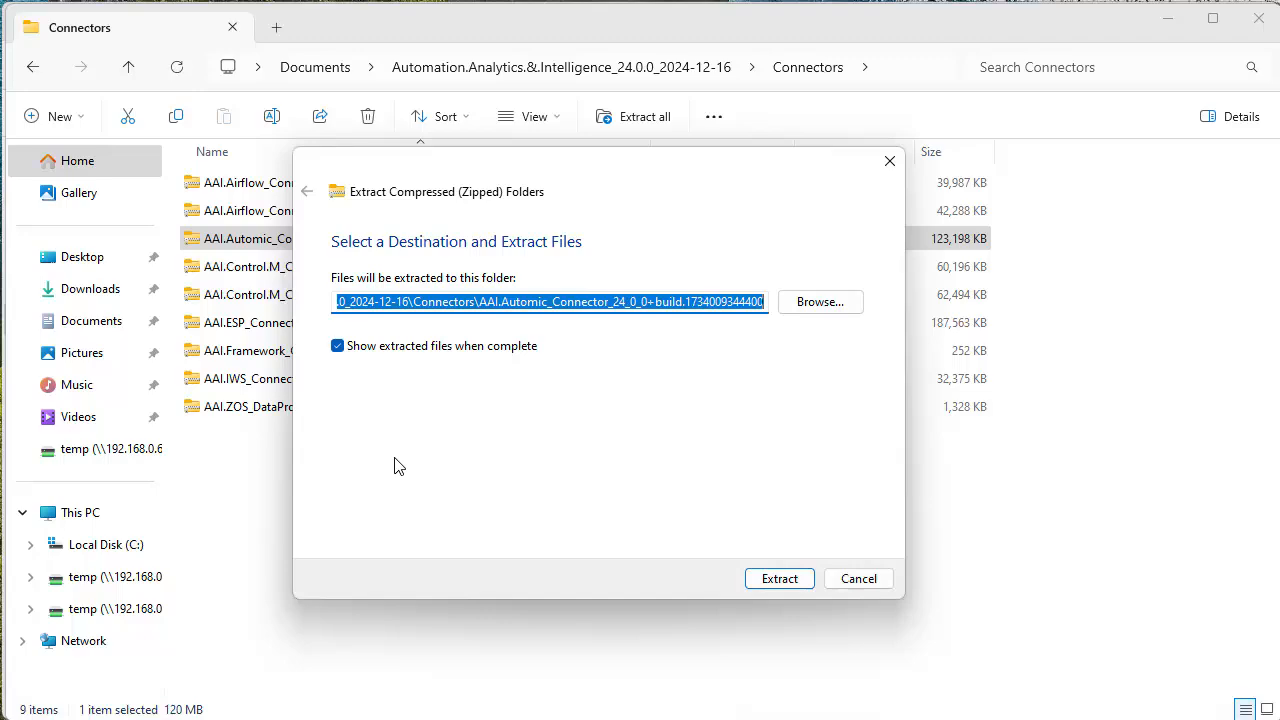
{"action": "left_click", "coordinate": [777, 581]}
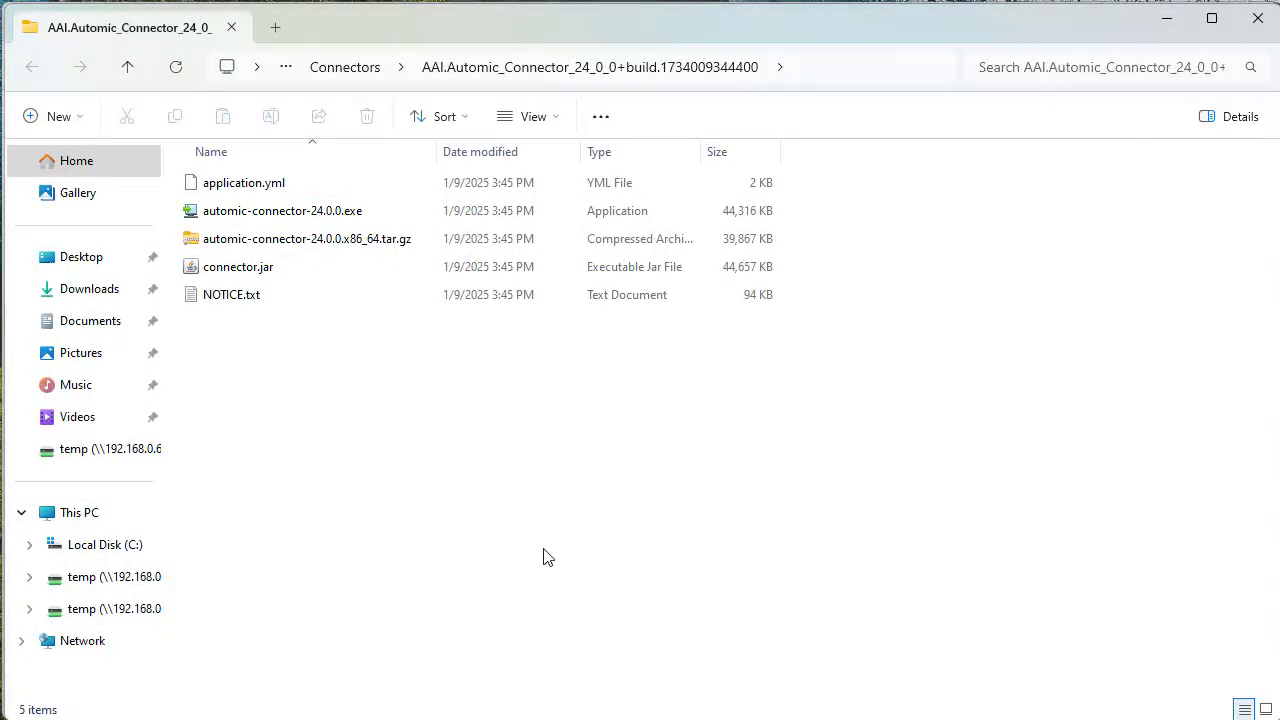
- Launch automic-connector-24.0.0.exe as administrator and proceed past the setup wizard's welcome page
{"action": "right_click", "coordinate": [298, 212]}
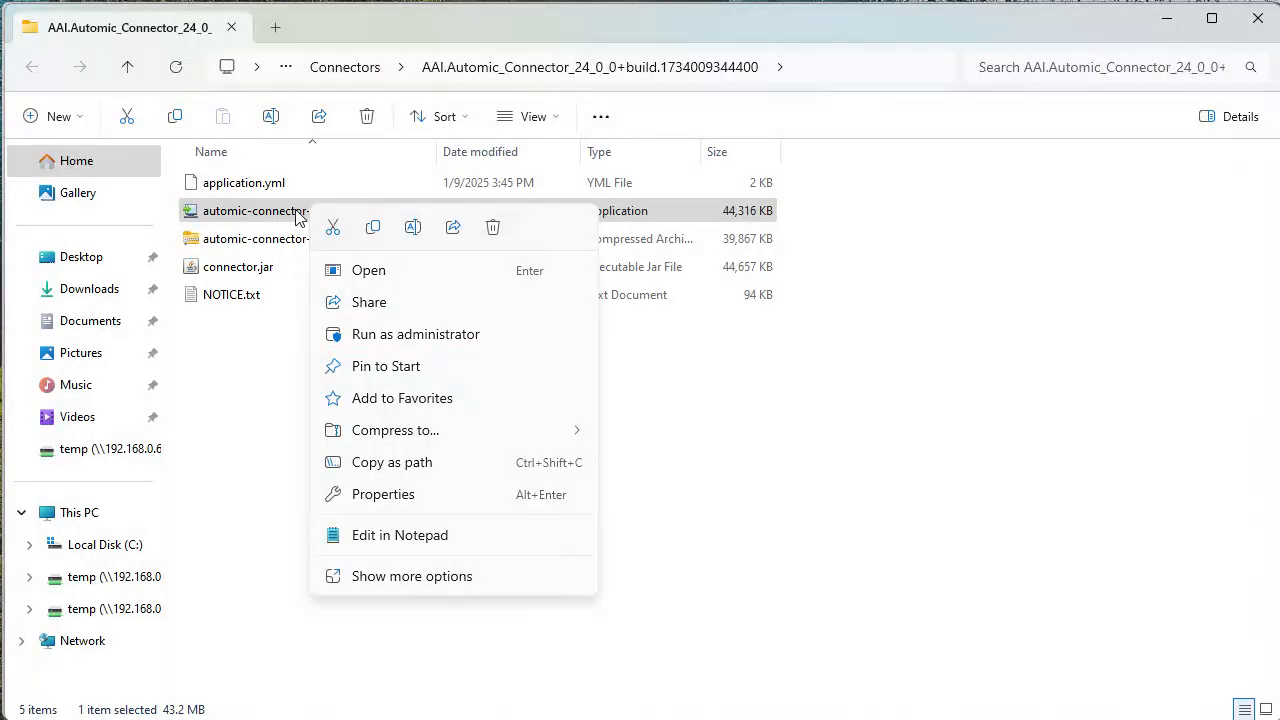
{"action": "left_click", "coordinate": [378, 334]}
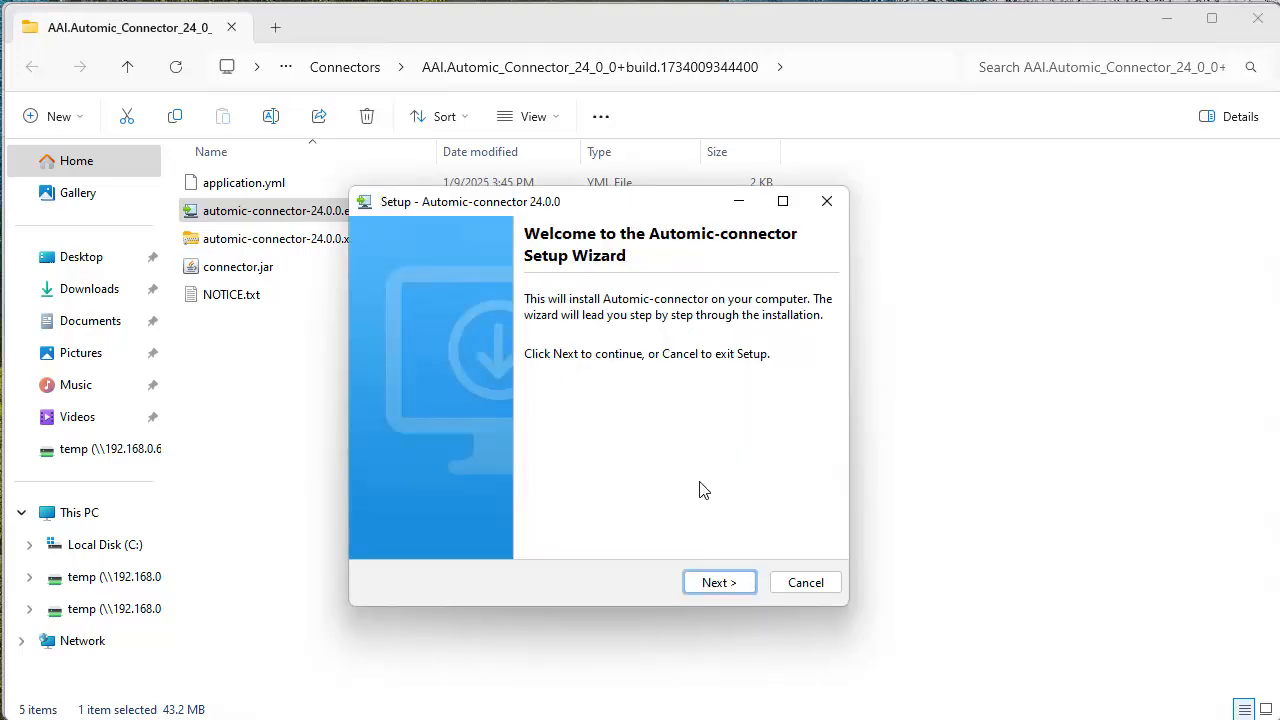
{"action": "left_click", "coordinate": [716, 581]}
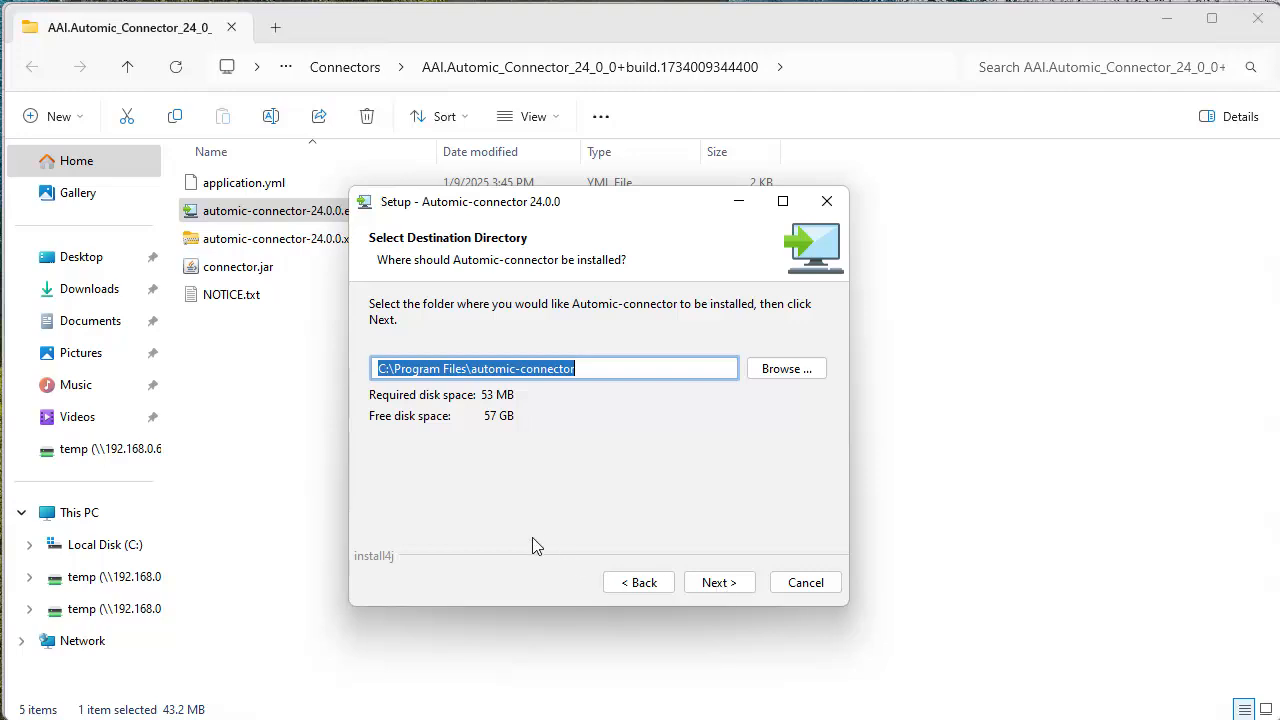
- Set the installation directory to C:\automic-connector and install with the default Start Menu folder
{"action": "left_click", "coordinate": [452, 369]}
{"action": "key", "text": "BackSpace"}
{"action": "key", "text": "BackSpace"}
{"action": "key", "text": "BackSpace"}
{"action": "key", "text": "BackSpace"}
{"action": "key", "text": "BackSpace"}
{"action": "key", "text": "BackSpace"}
{"action": "key", "text": "BackSpace"}
{"action": "key", "text": "BackSpace"}
{"action": "key", "text": "BackSpace"}
{"action": "key", "text": "BackSpace"}
{"action": "key", "text": "BackSpace"}
{"action": "key", "text": "BackSpace"}
{"action": "key", "text": "BackSpace"}
{"action": "key", "text": "BackSpace"}
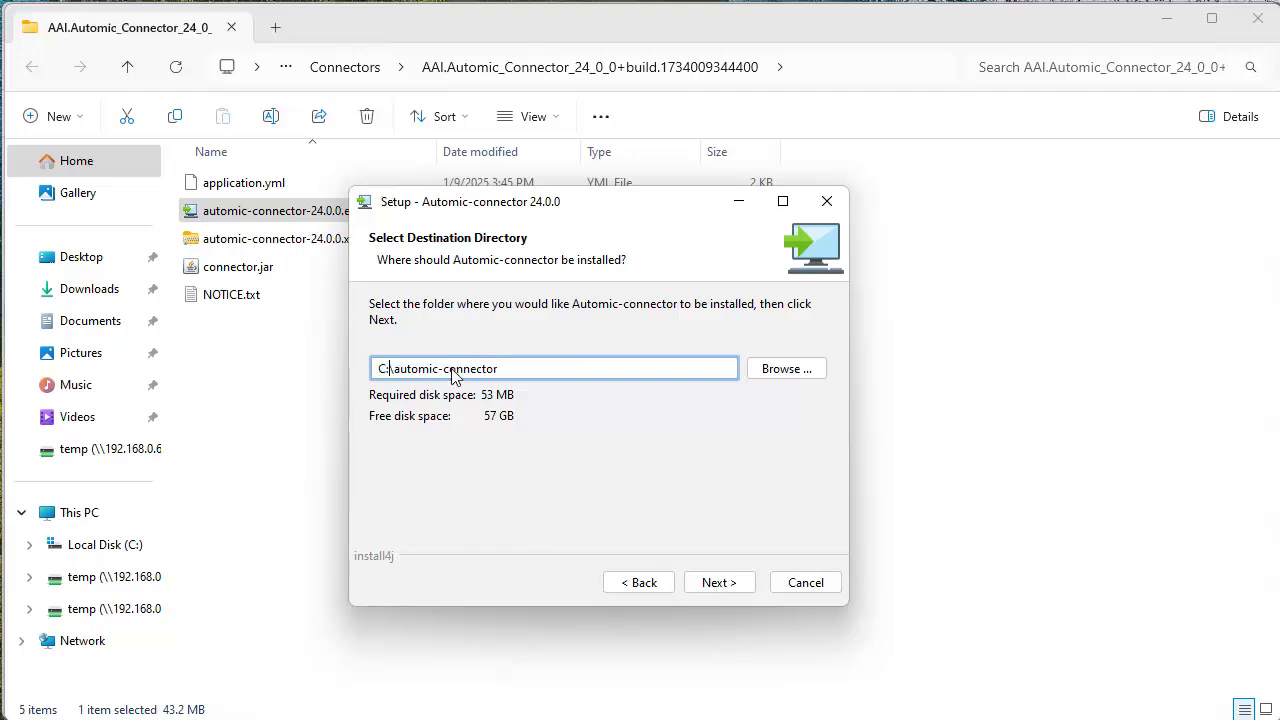
{"action": "left_click", "coordinate": [718, 582]}
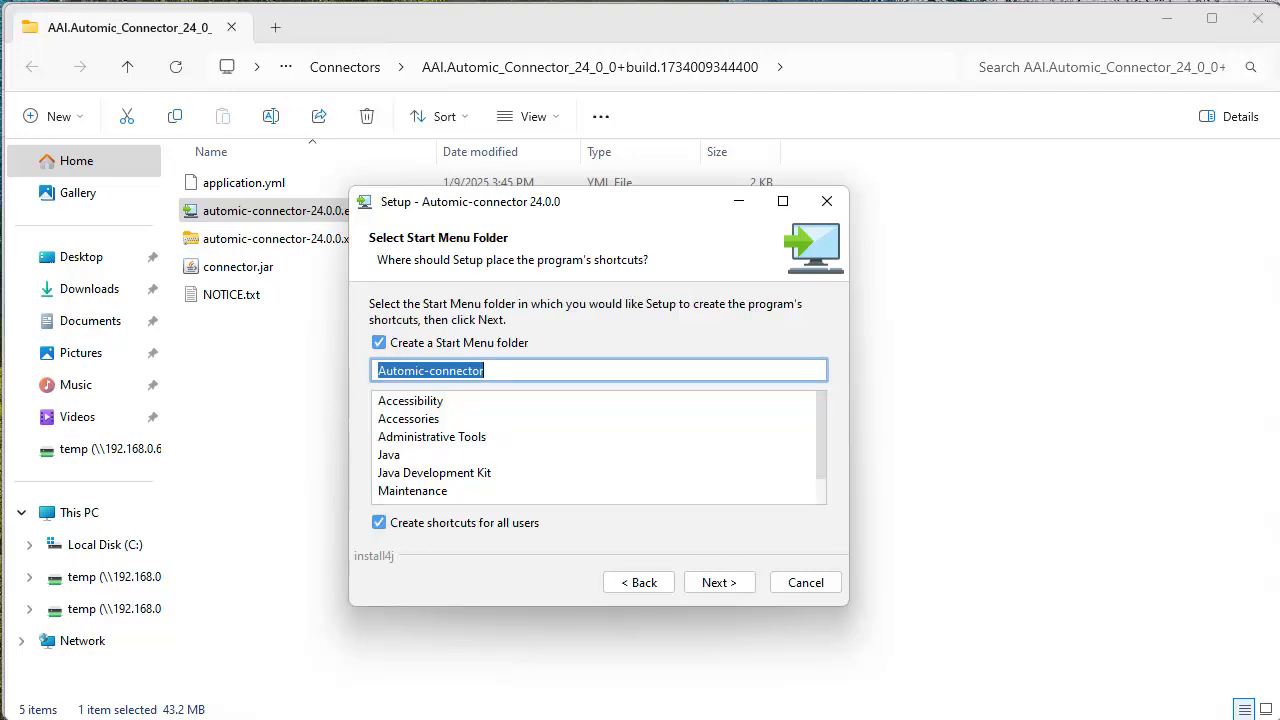
{"action": "left_click", "coordinate": [718, 584]}
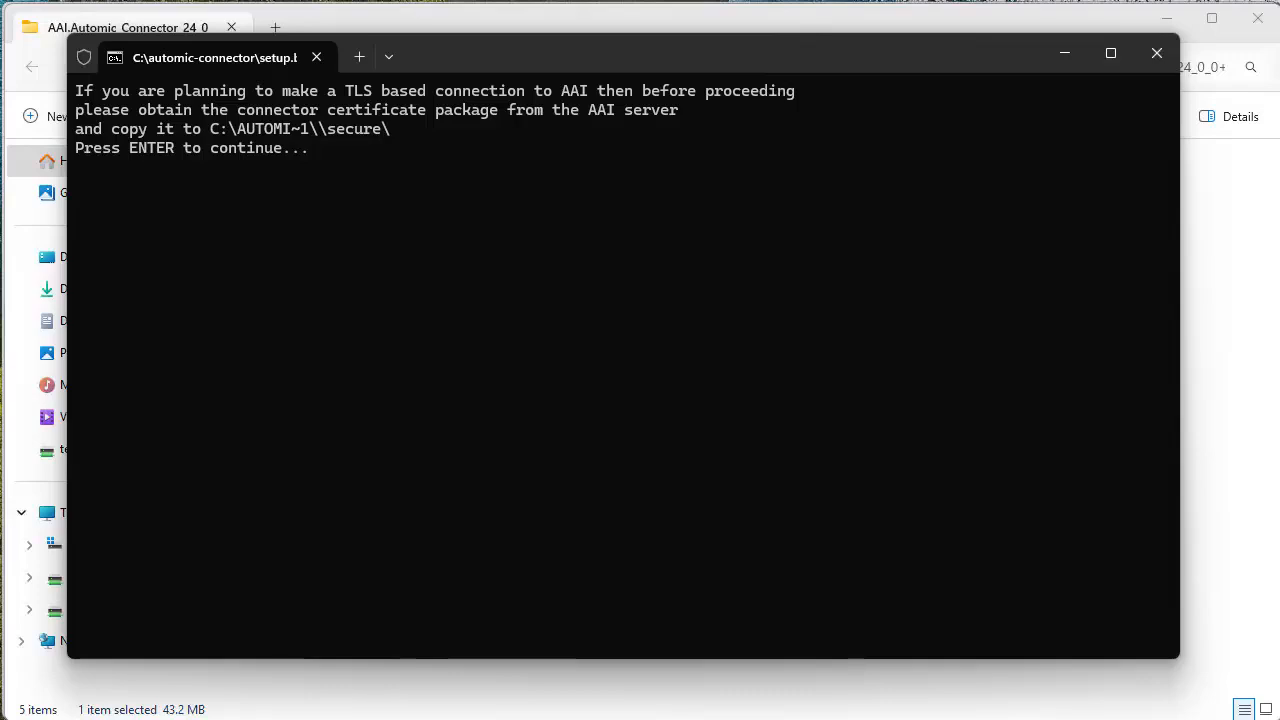
{"action": "key", "text": "Return"}
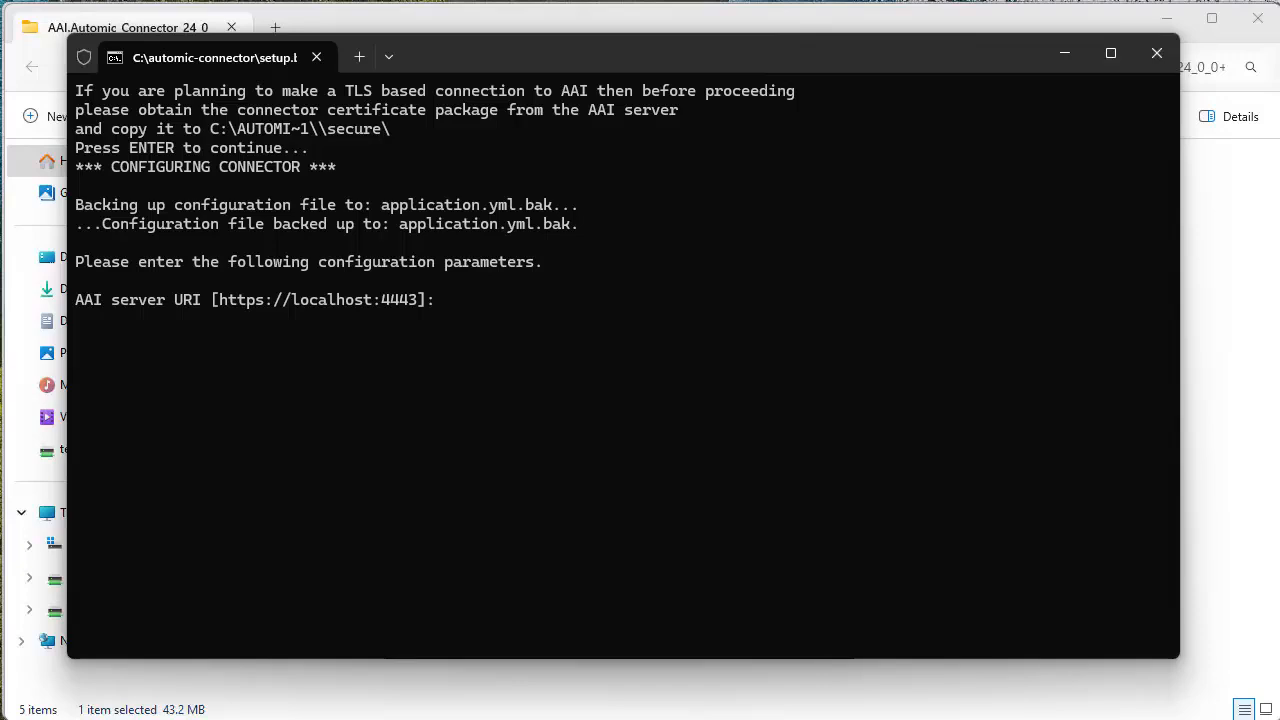
{"action": "type", "text": "http://win-aai:8080"}
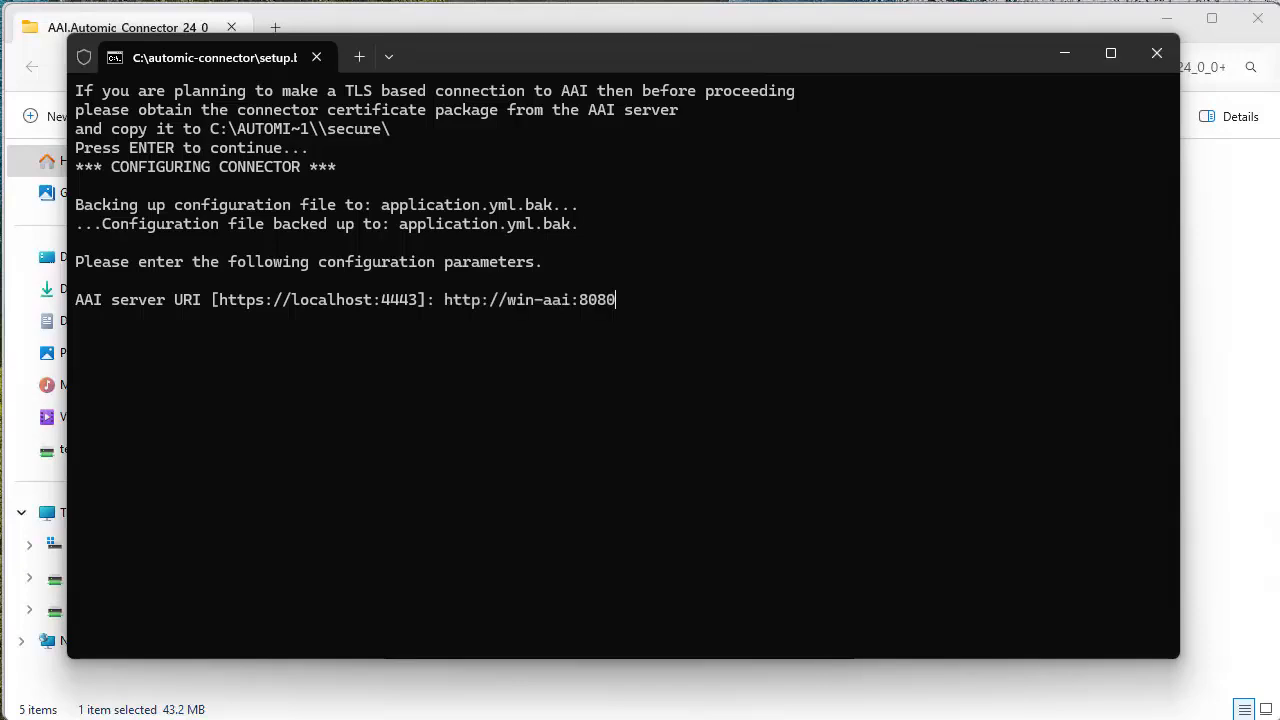
{"action": "key", "text": "Return"}
{"action": "type", "text": "automic-connect"}
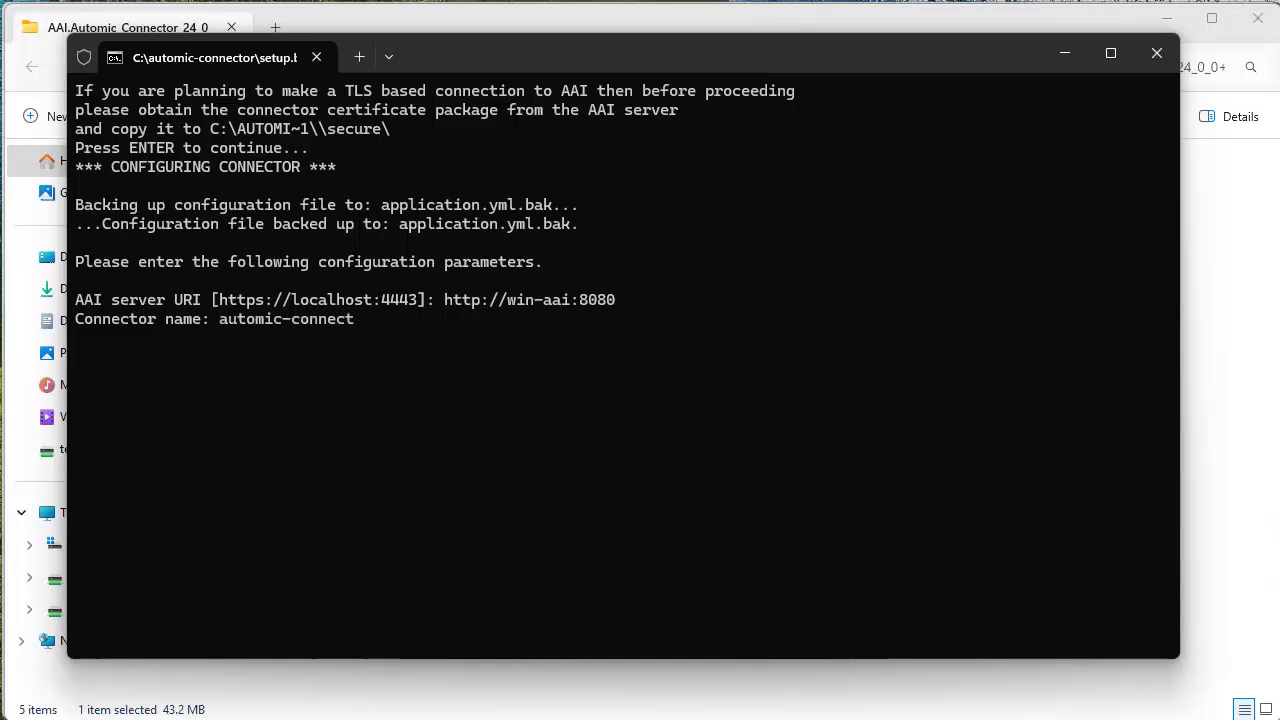
{"action": "key", "text": "Return"}
{"action": "type", "text": "win-connector"}
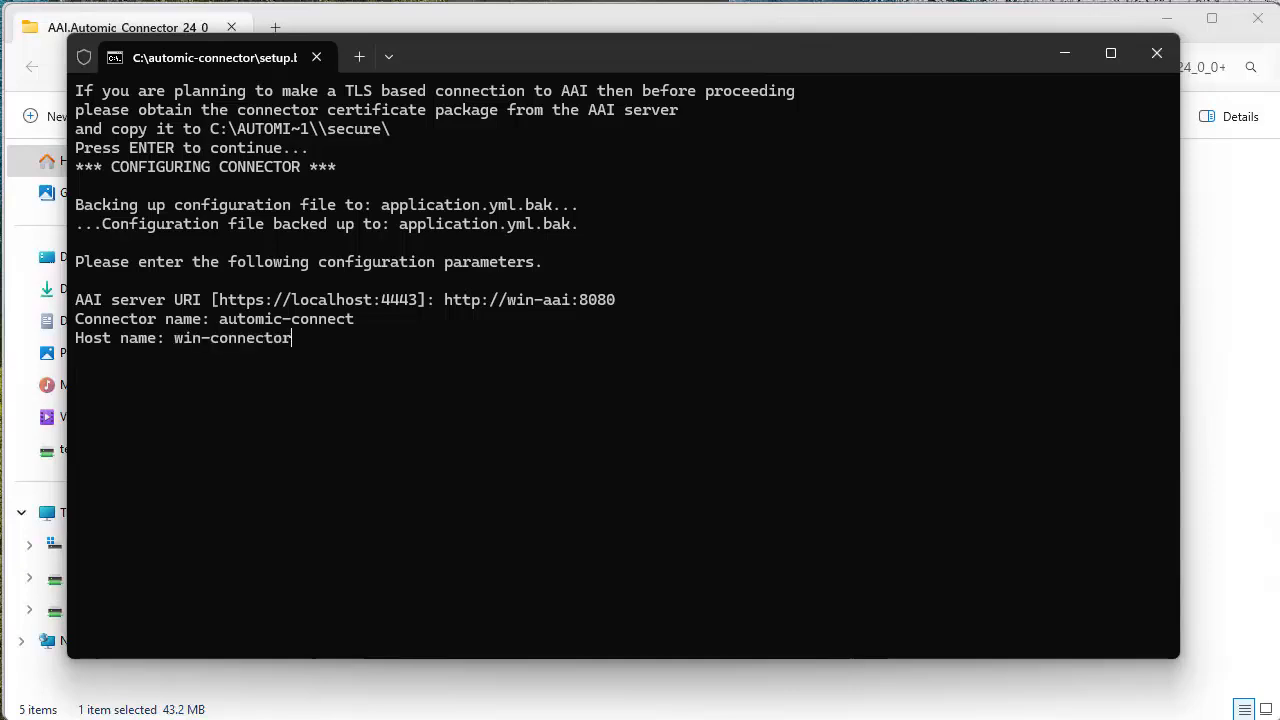
{"action": "key", "text": "Return"}
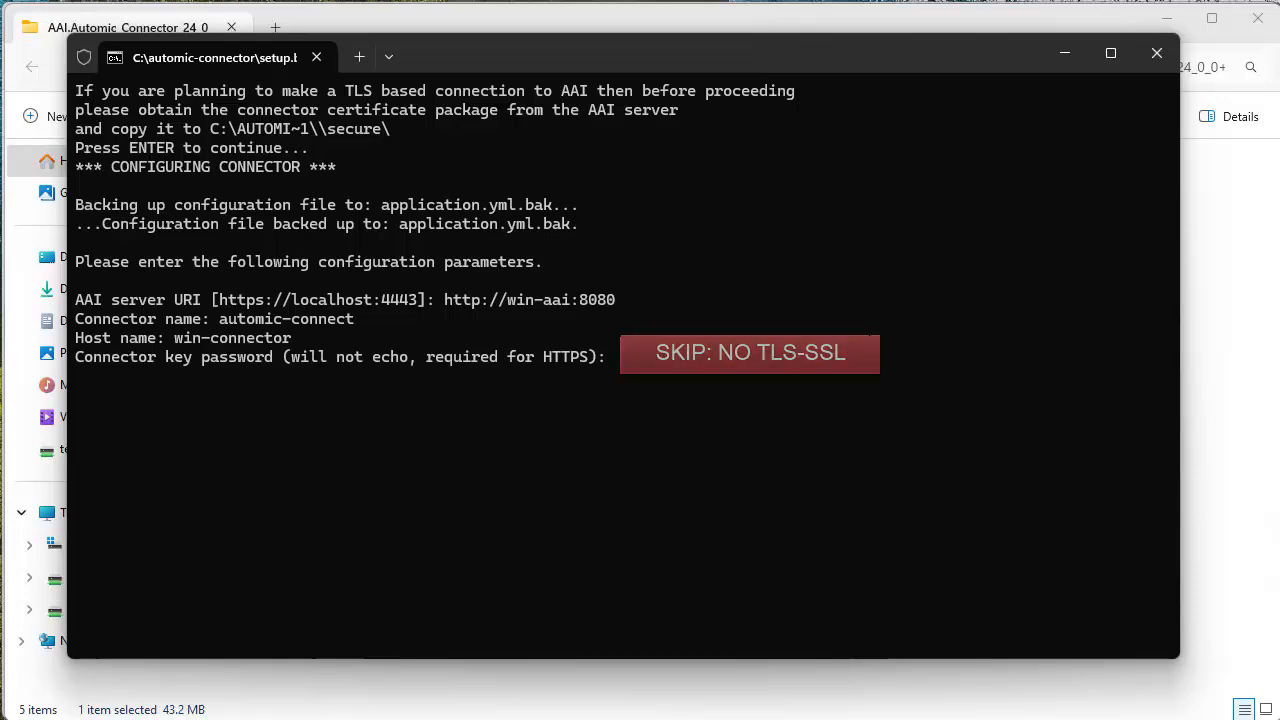
- Leave the connector key password blank, then enter the AAI server username admin, the AAI server password and connector domain JAWS
{"action": "key", "text": "Return"}
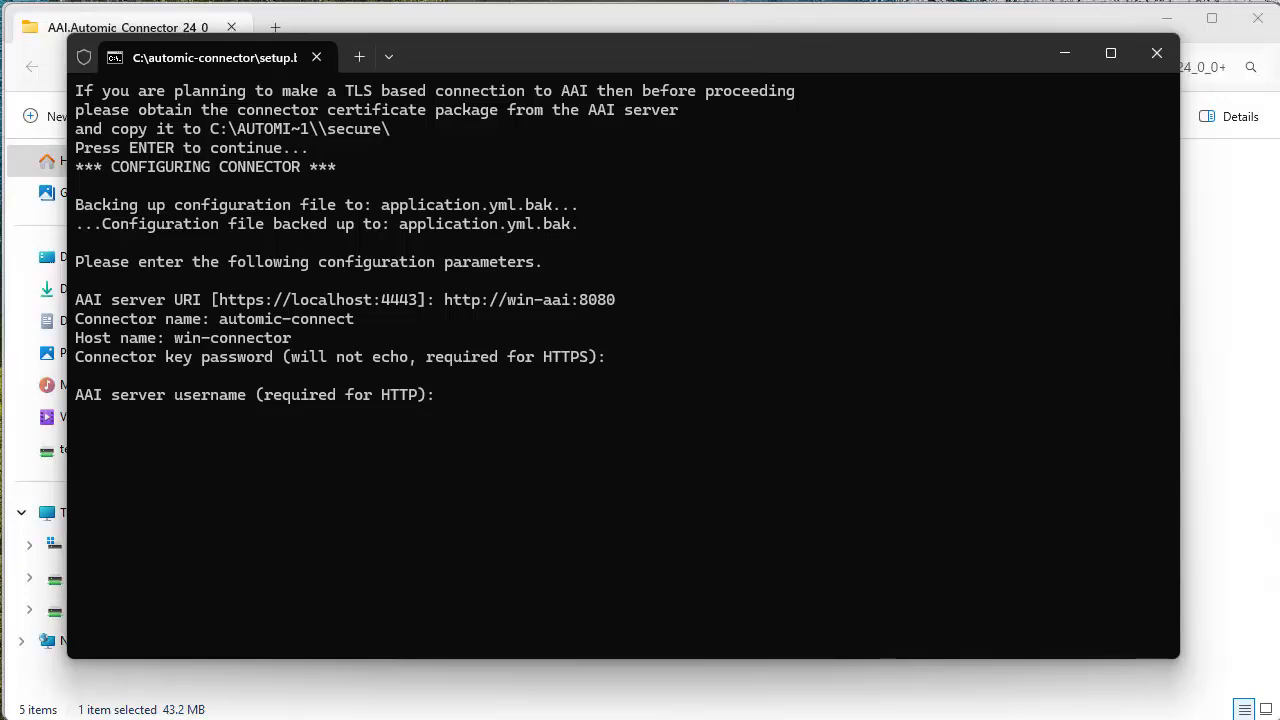
{"action": "type", "text": "admin"}
{"action": "key", "text": "Return"}
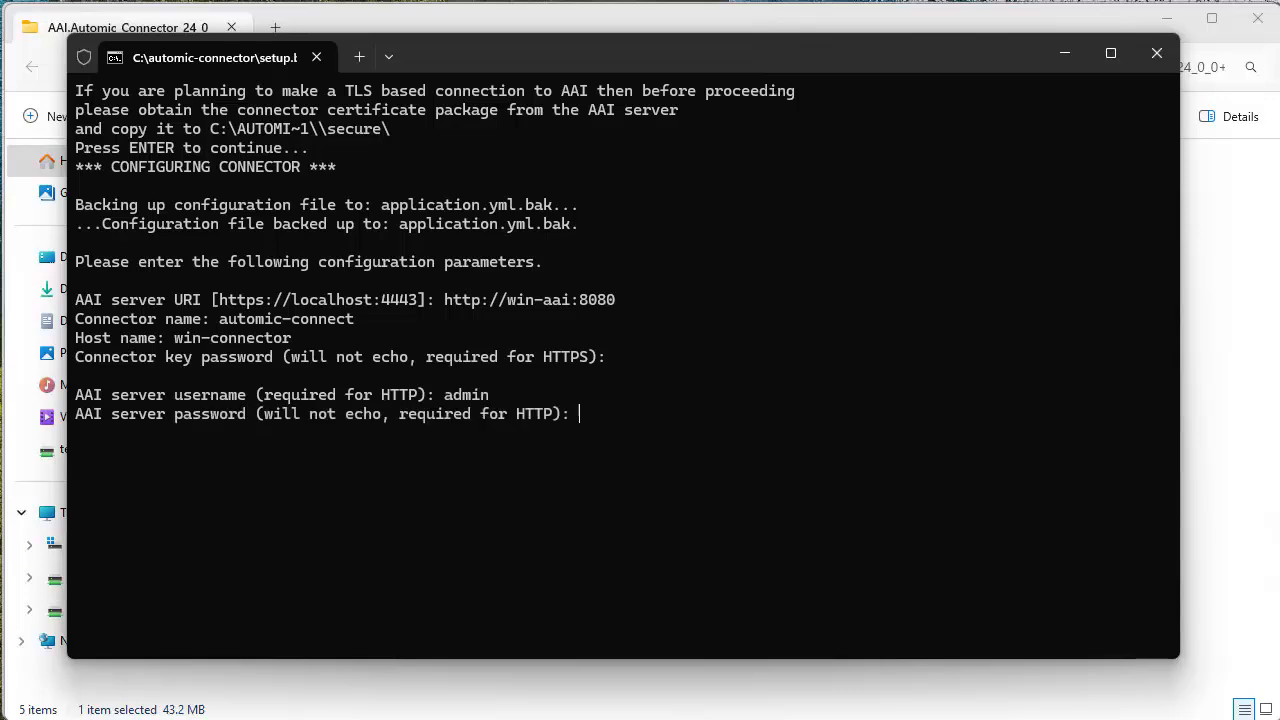
{"action": "key", "text": "Return"}
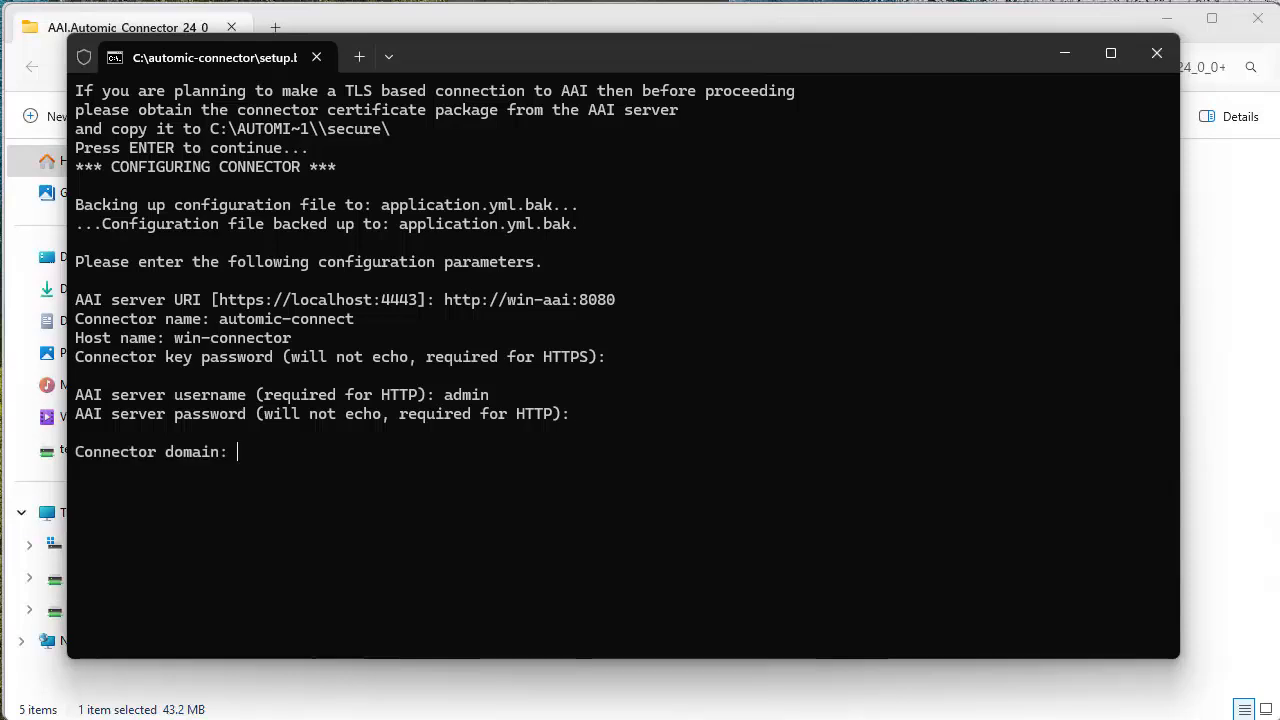
{"action": "type", "text": "JAWS"}
{"action": "key", "text": "Return"}
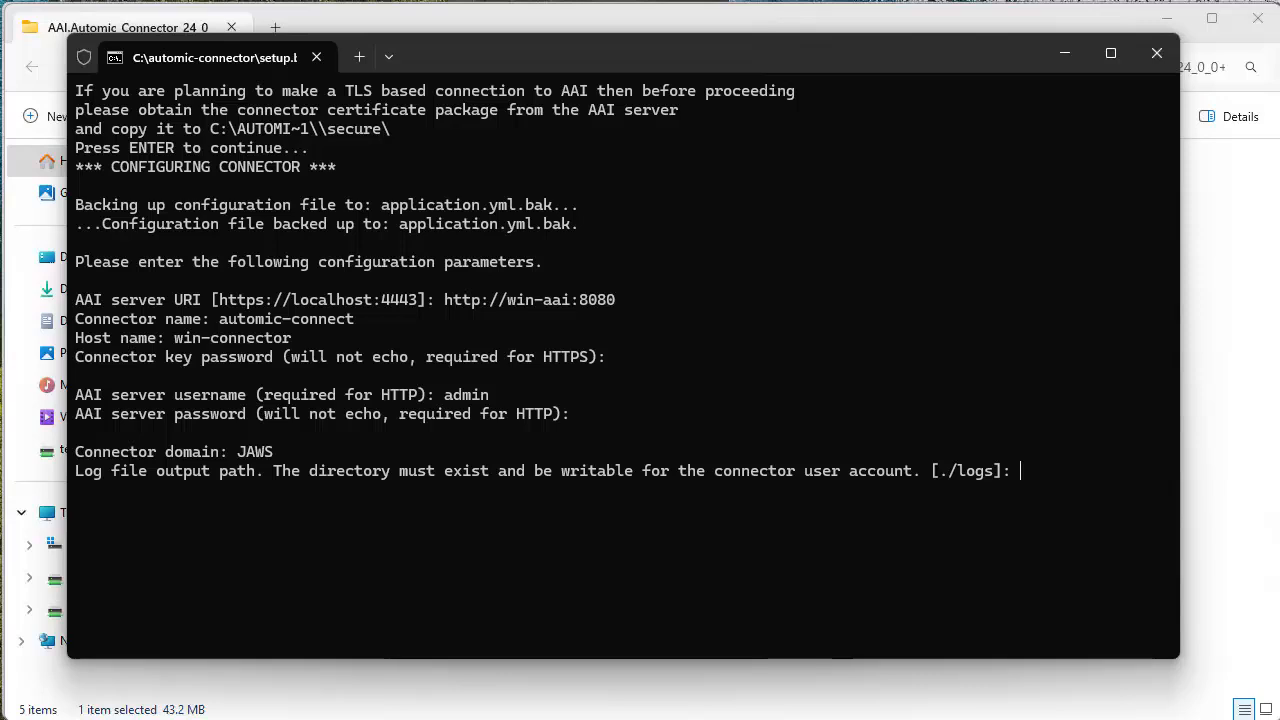
- Accept the default log path, maximum log file size and file count, and finish the setup wizard
{"action": "key", "text": "Return"}
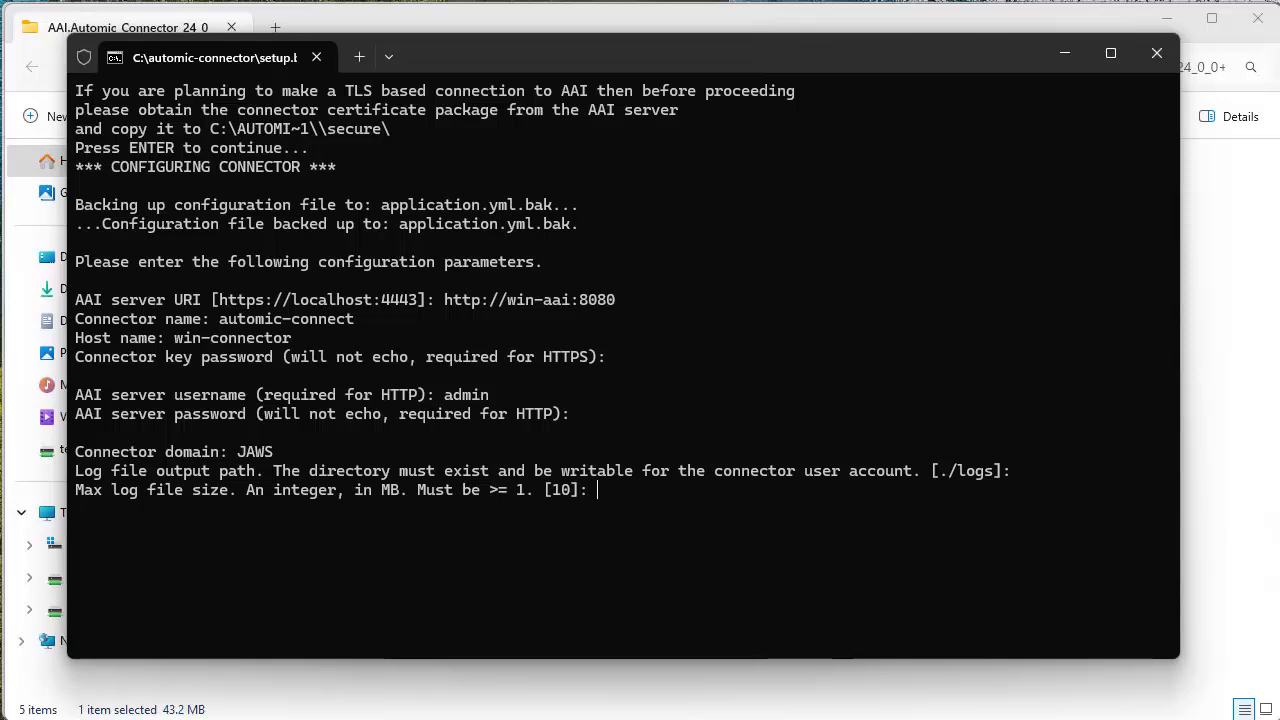
{"action": "key", "text": "Return"}
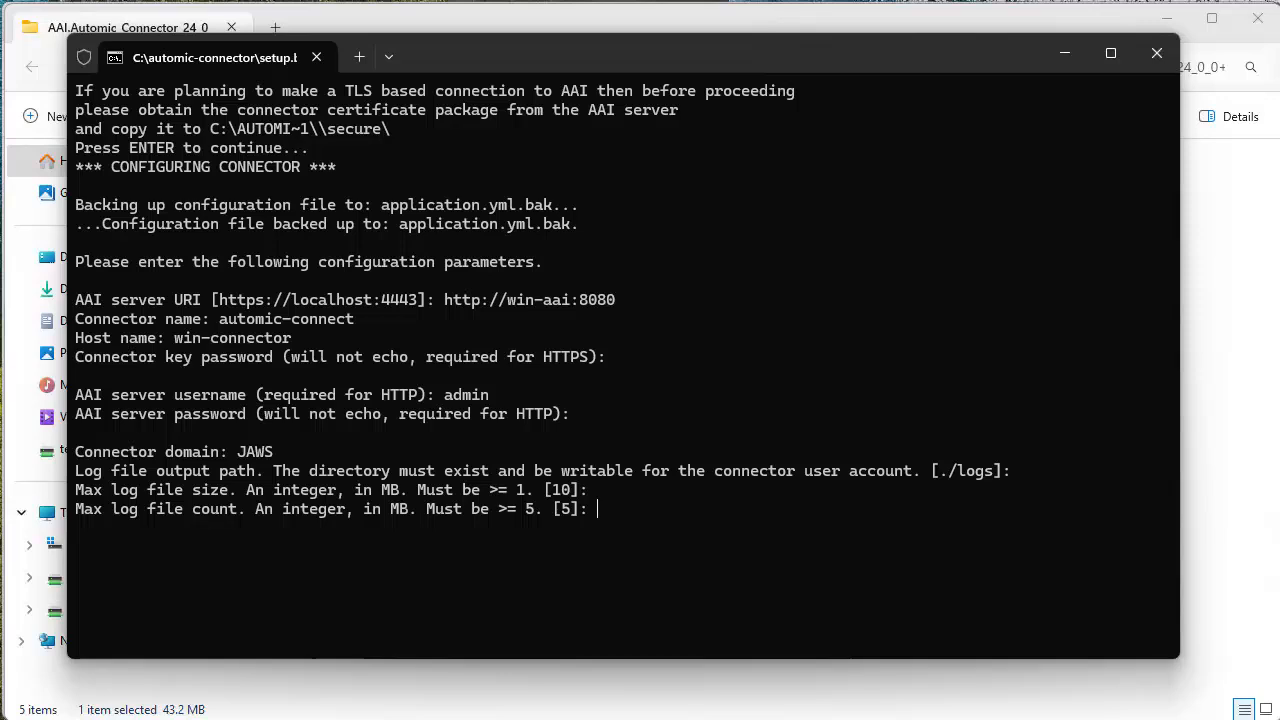
{"action": "key", "text": "Return"}
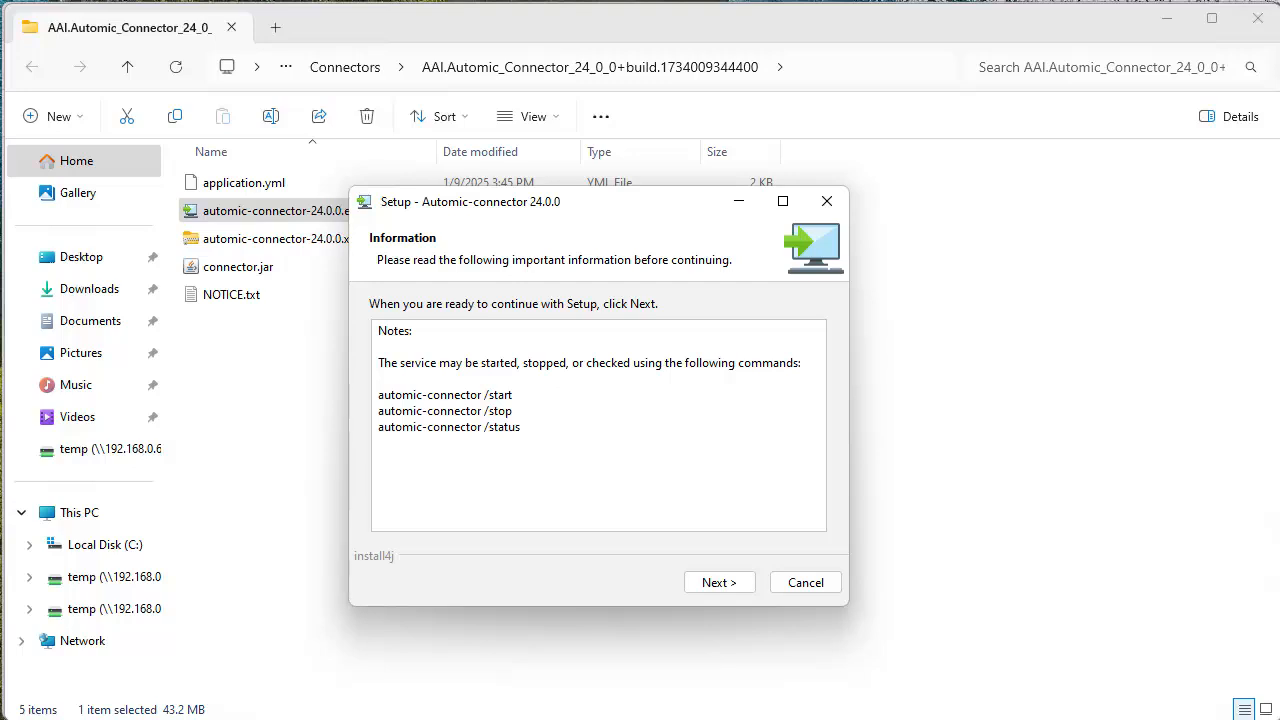
{"action": "left_click", "coordinate": [736, 585]}
{"action": "left_click", "coordinate": [805, 583]}
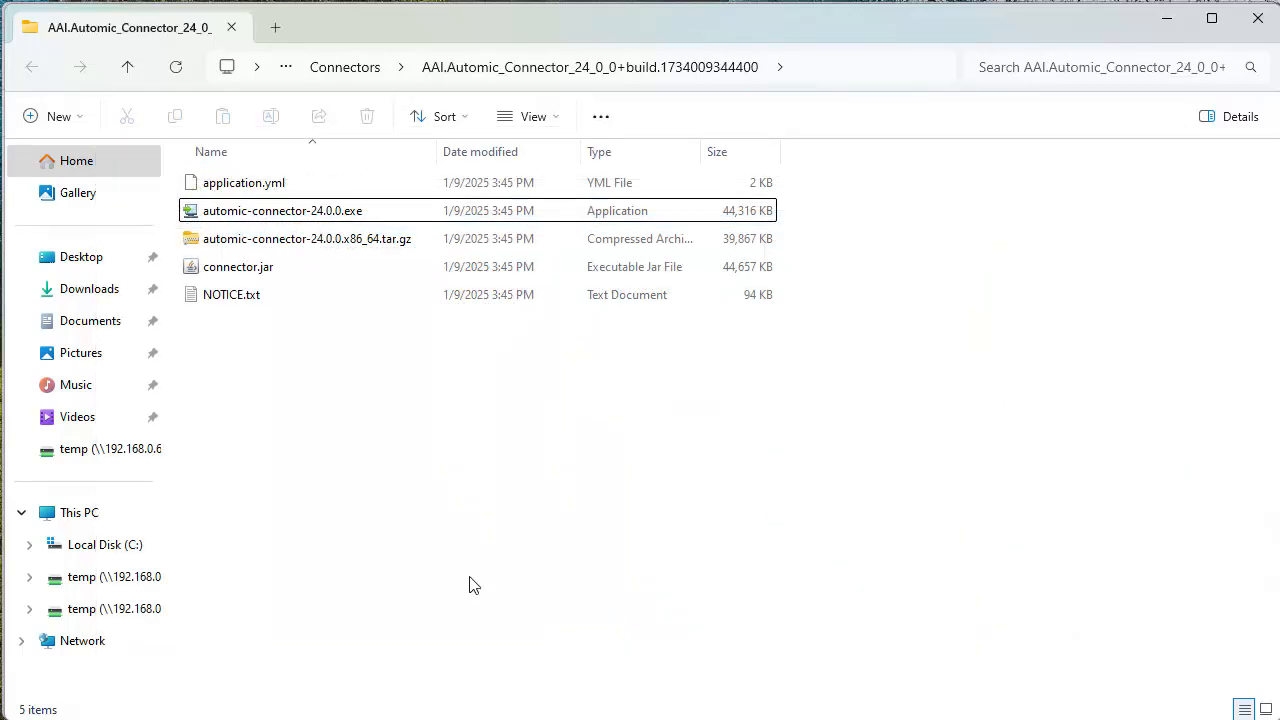
- Review aai-automic-connector.log in C:\automic-connector\logs to check the connector's startup and registration, and close it
{"action": "left_click", "coordinate": [103, 549]}
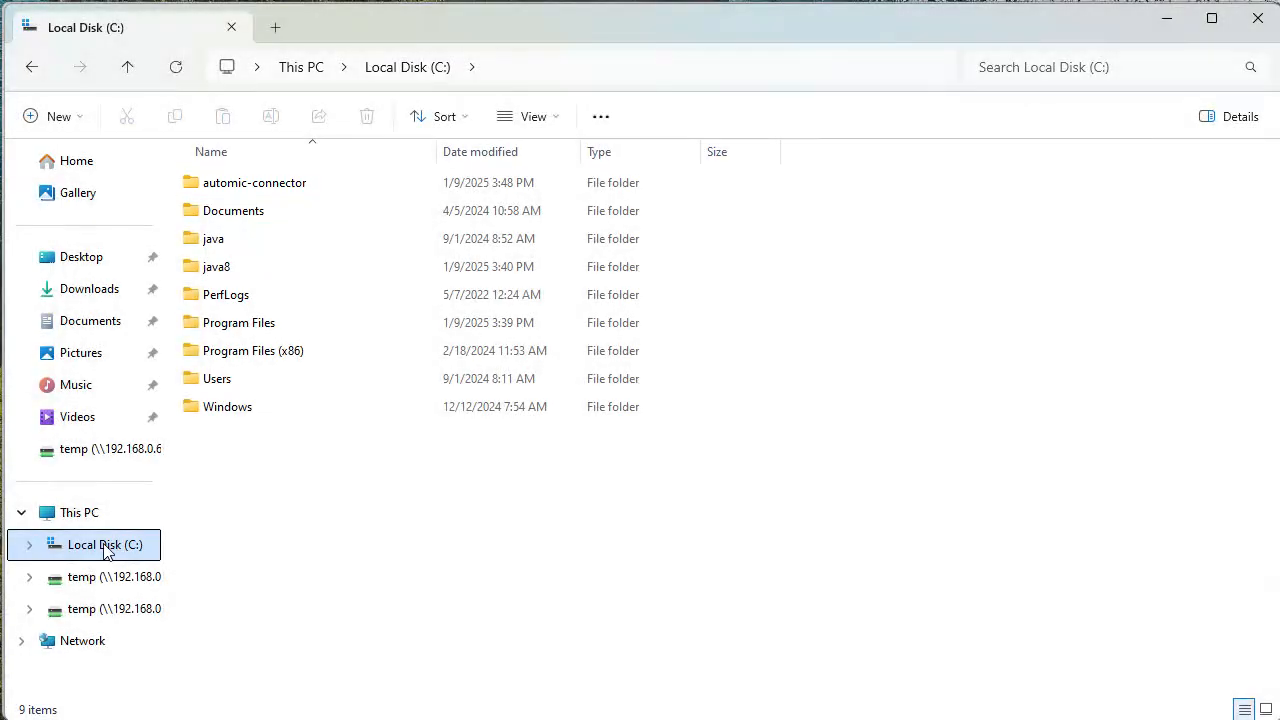
{"action": "double_click", "coordinate": [252, 186]}
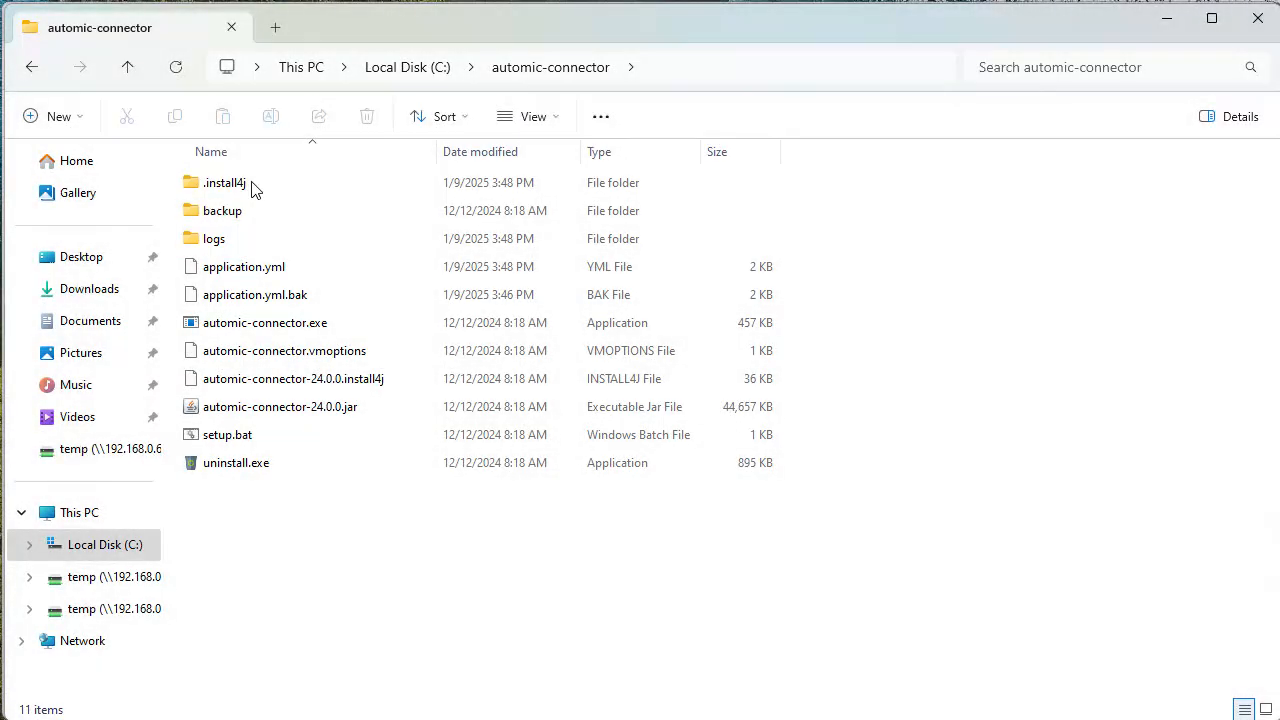
{"action": "double_click", "coordinate": [210, 242]}
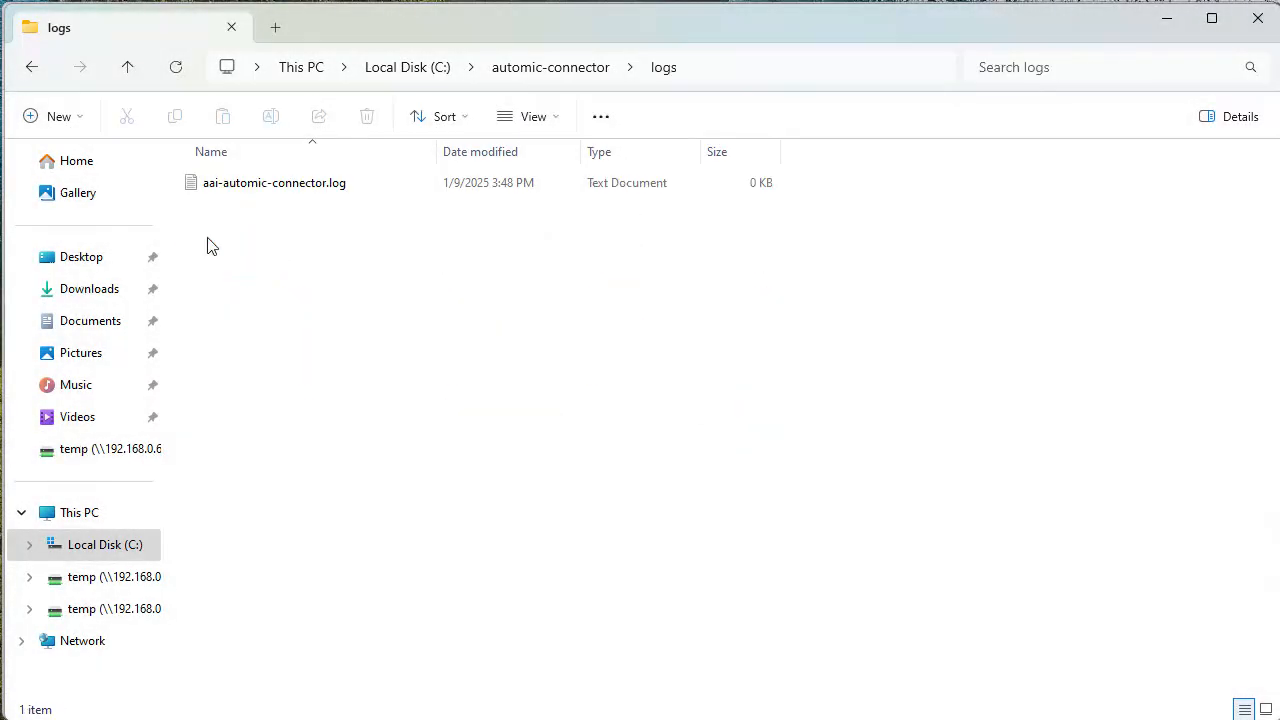
{"action": "double_click", "coordinate": [316, 188]}
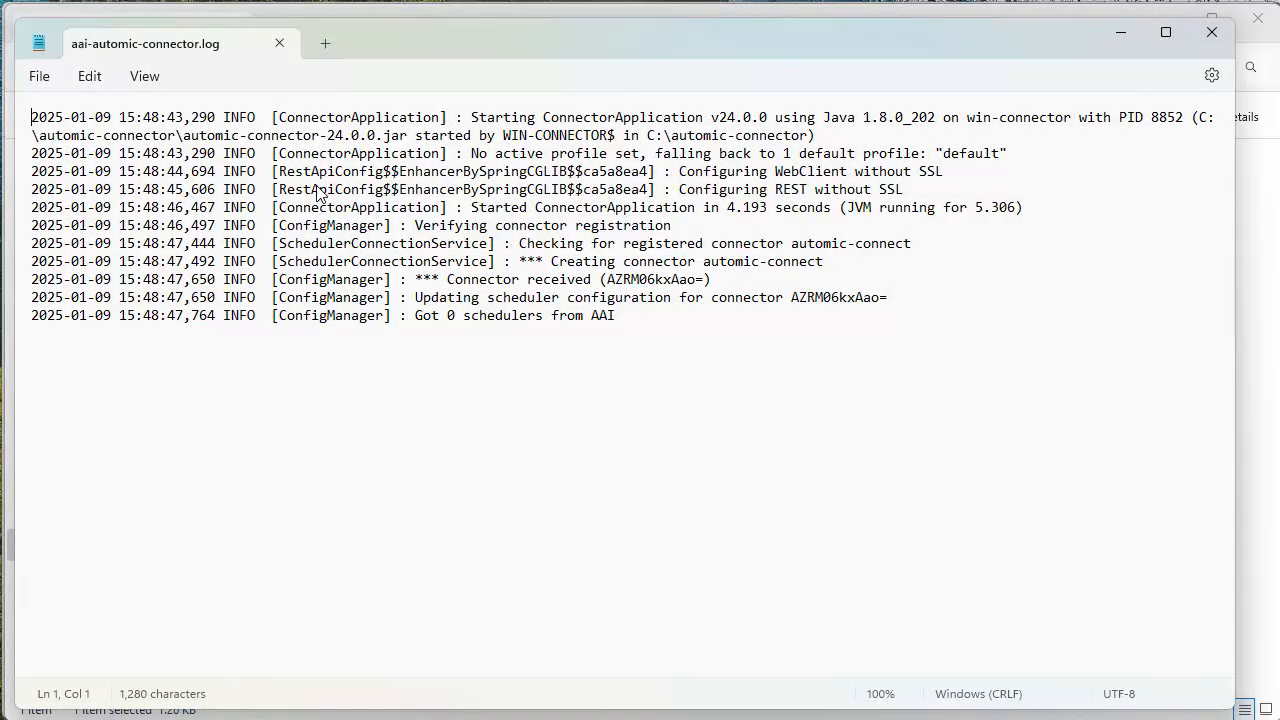
{"action": "left_click", "coordinate": [1211, 32]}
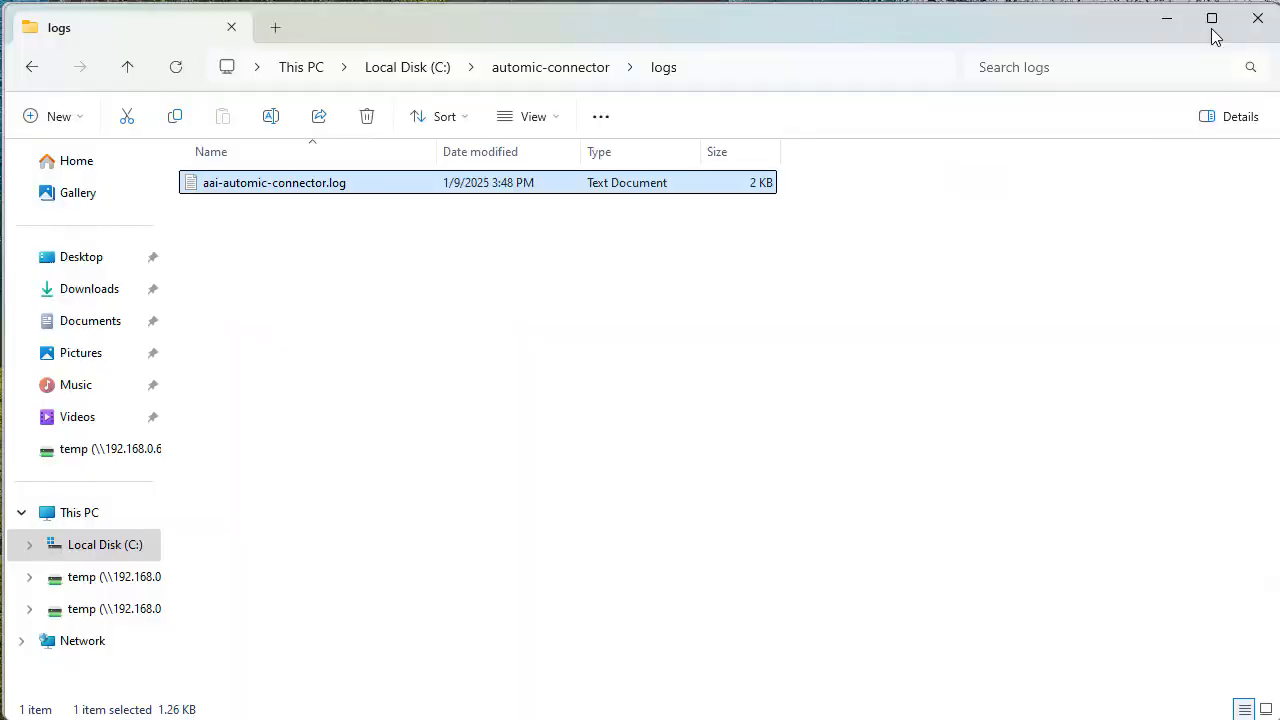
- Review the connector settings in application.yml in the automic-connector folder and close the file
{"action": "left_click", "coordinate": [561, 75]}
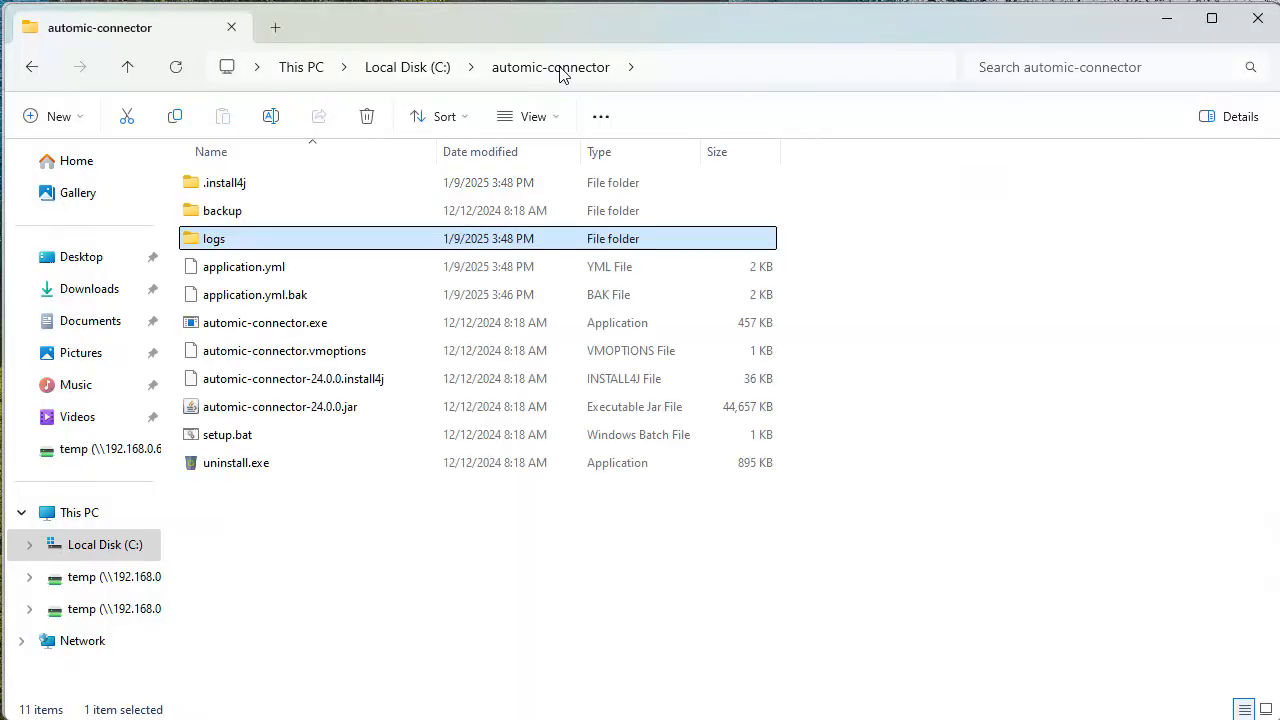
{"action": "double_click", "coordinate": [236, 268]}
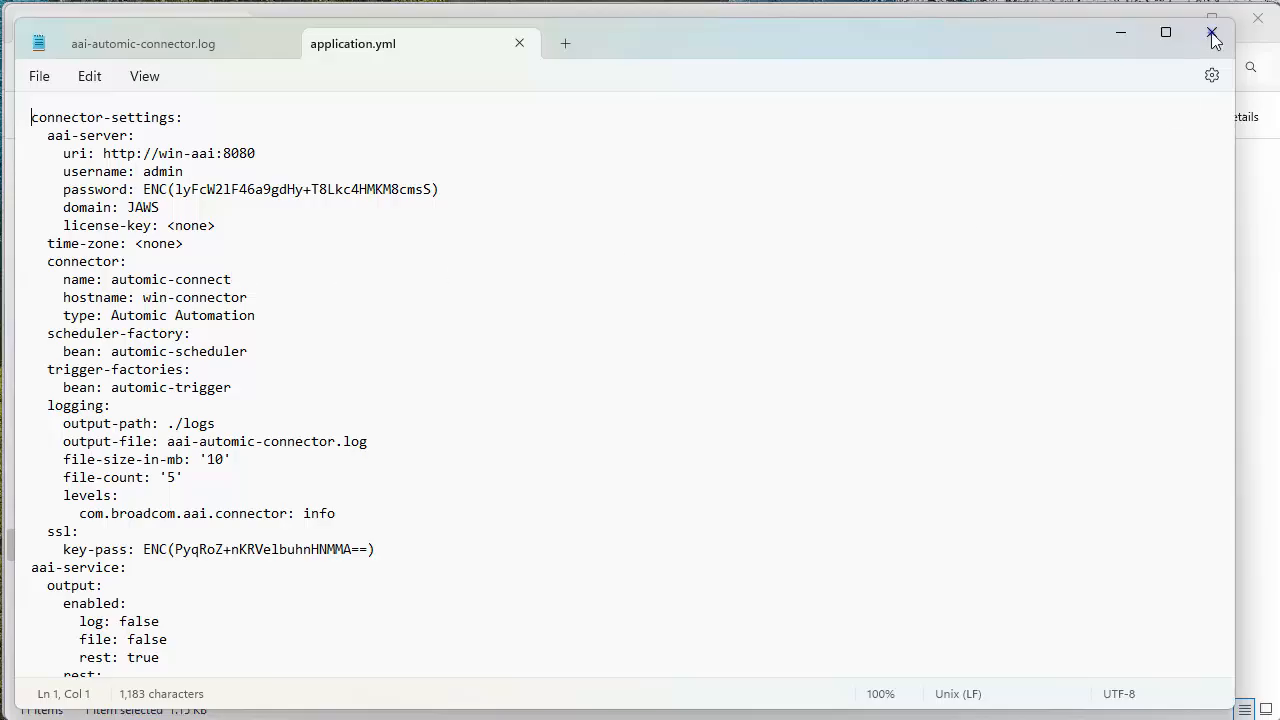
{"action": "left_click", "coordinate": [1212, 32]}
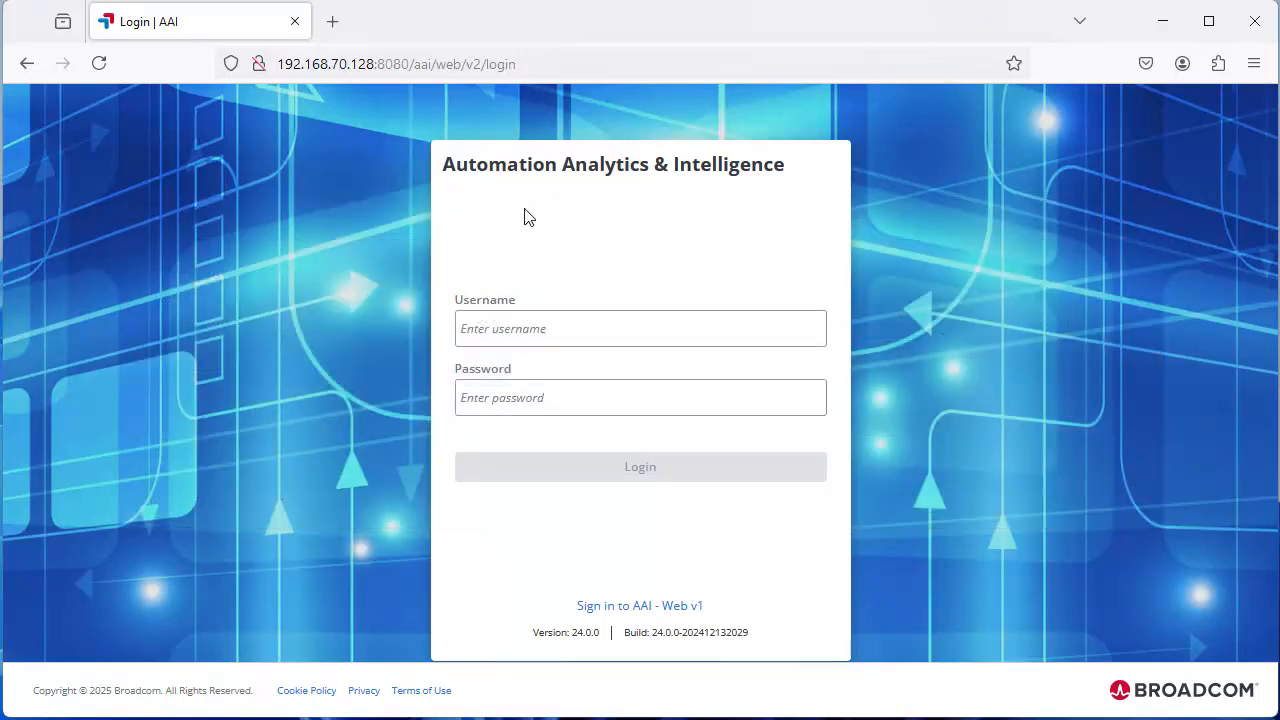
- Log in to the Automation Analytics & Intelligence web interface with the username admin and the account password
{"action": "left_click", "coordinate": [491, 331]}
{"action": "type", "text": "admin"}
{"action": "left_click", "coordinate": [477, 397]}
{"action": "type", "text": "********"}
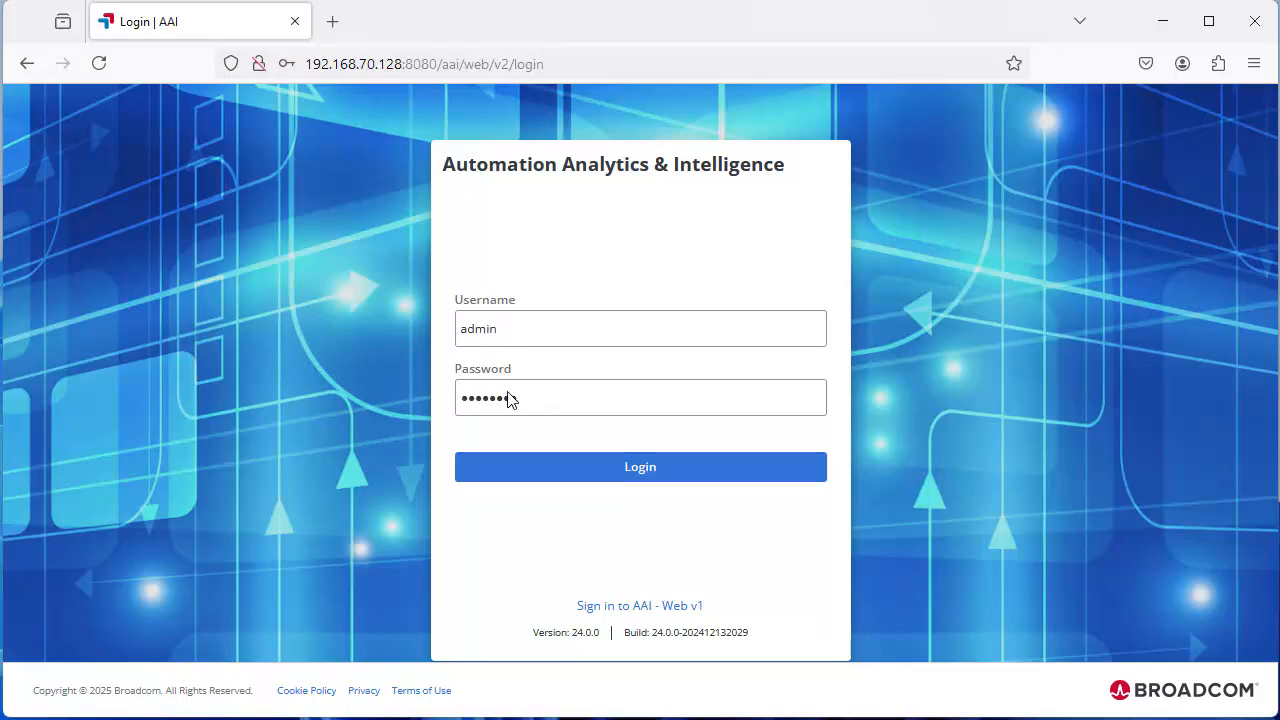
{"action": "left_click", "coordinate": [626, 467]}
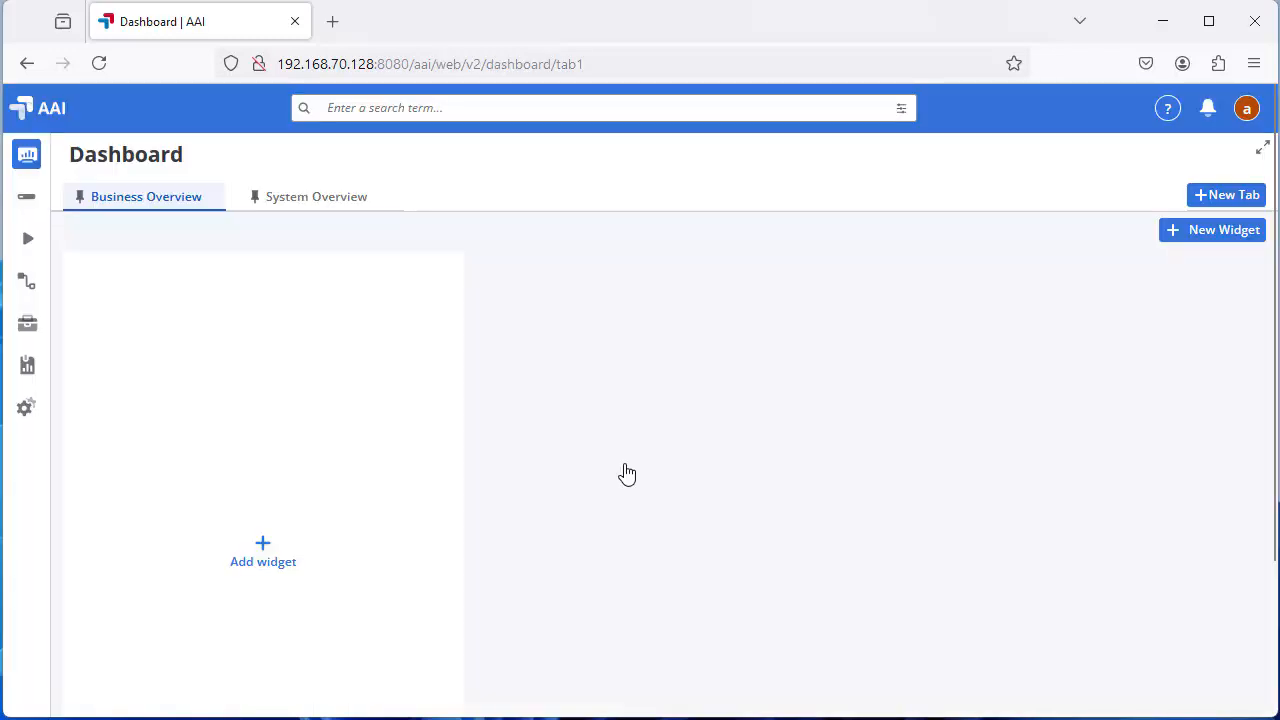
- Set the navigation menu to always show and open the System Monitoring page
{"action": "left_click", "coordinate": [28, 158]}
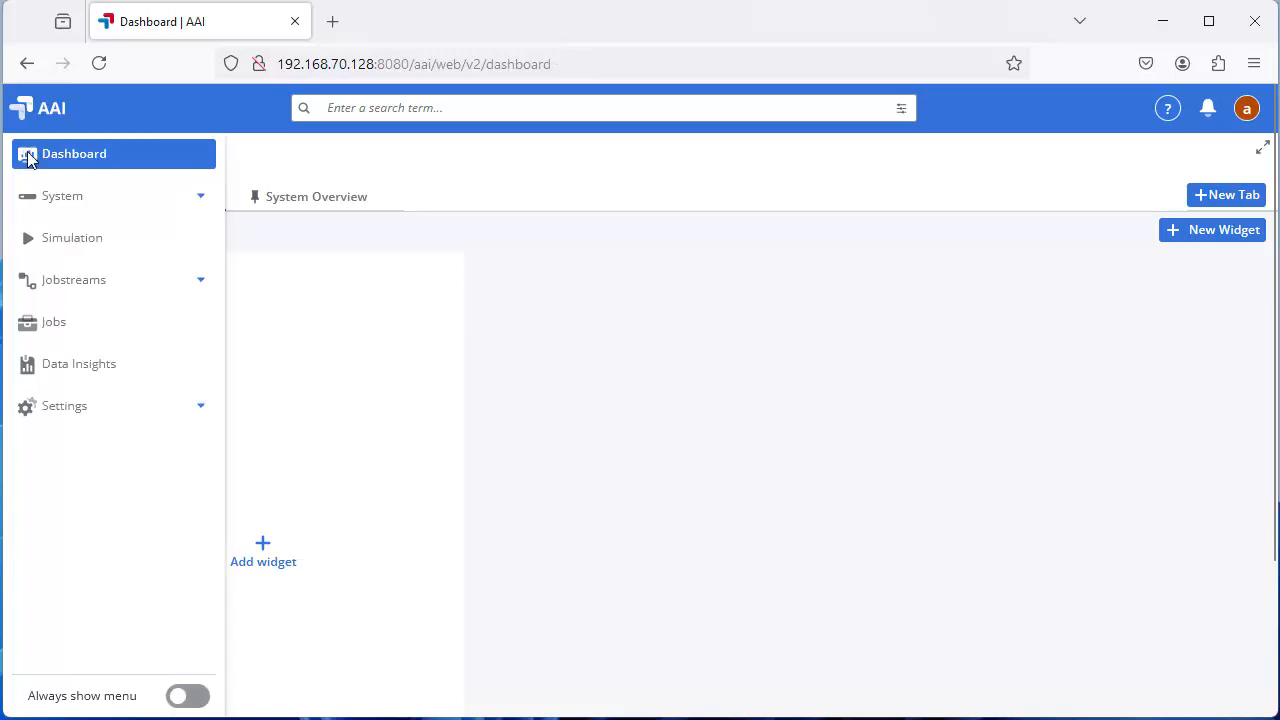
{"action": "left_click", "coordinate": [190, 697]}
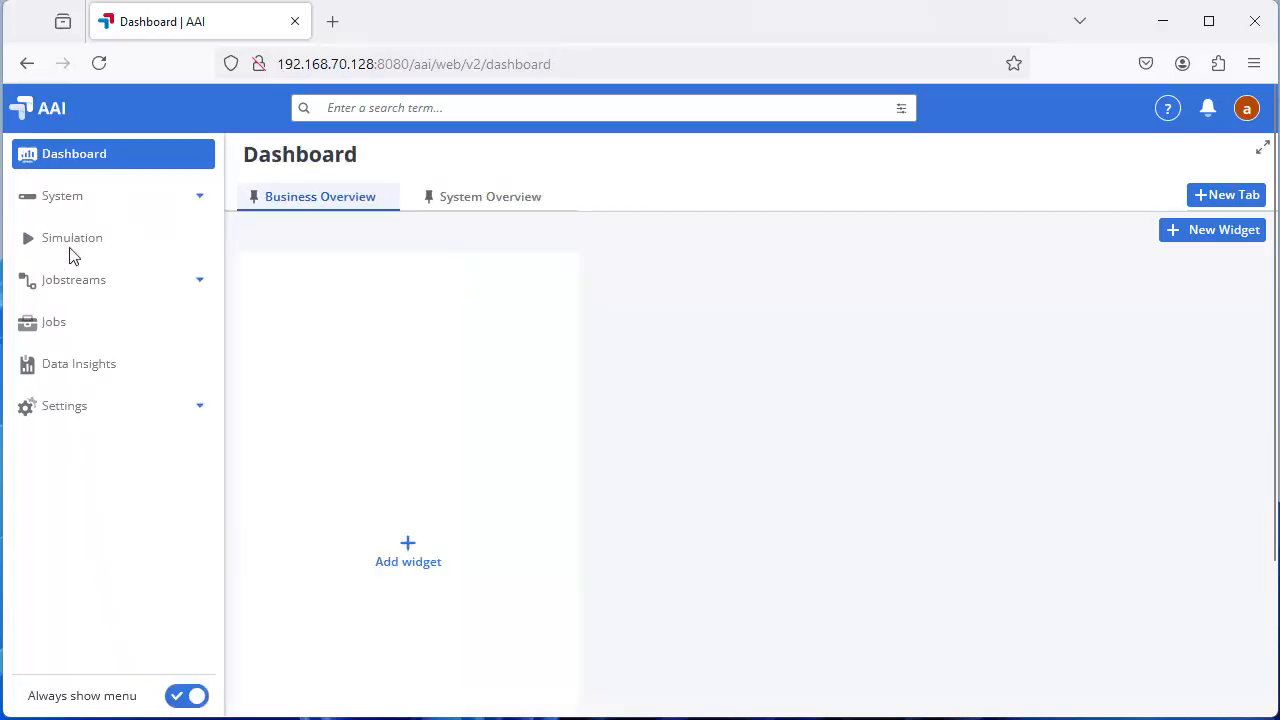
{"action": "left_click", "coordinate": [69, 197]}
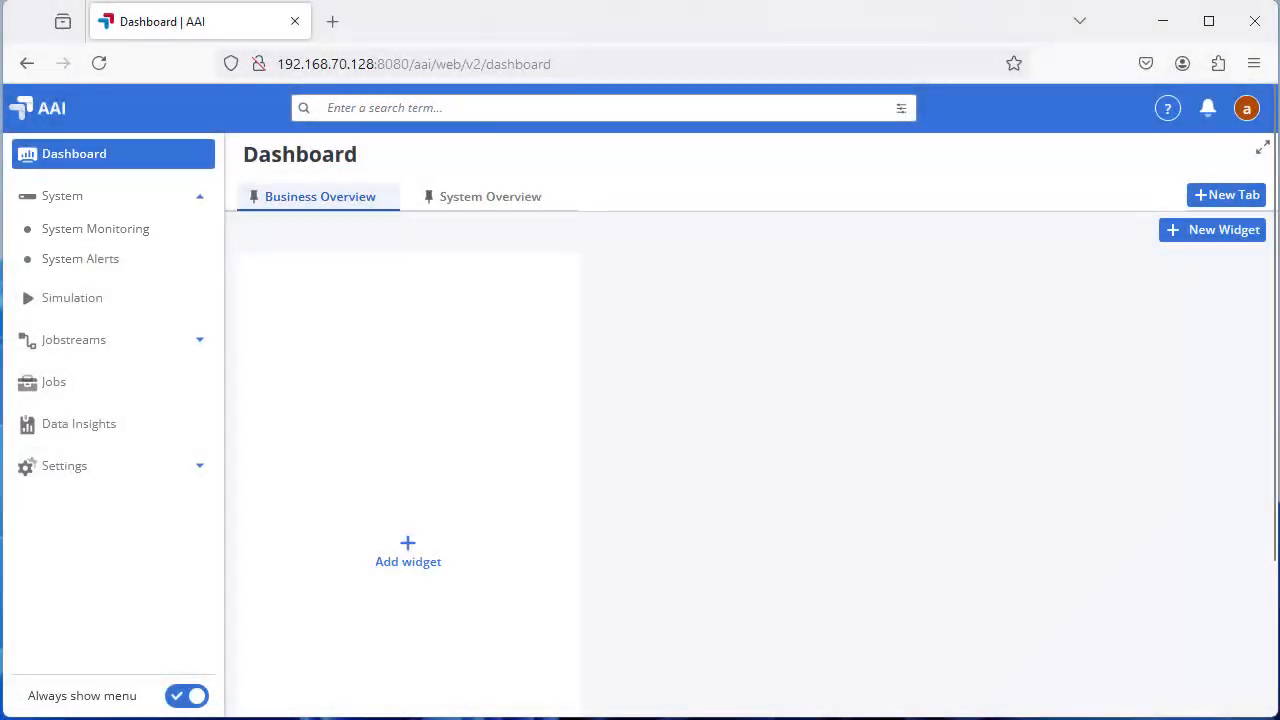
{"action": "left_click", "coordinate": [85, 229]}
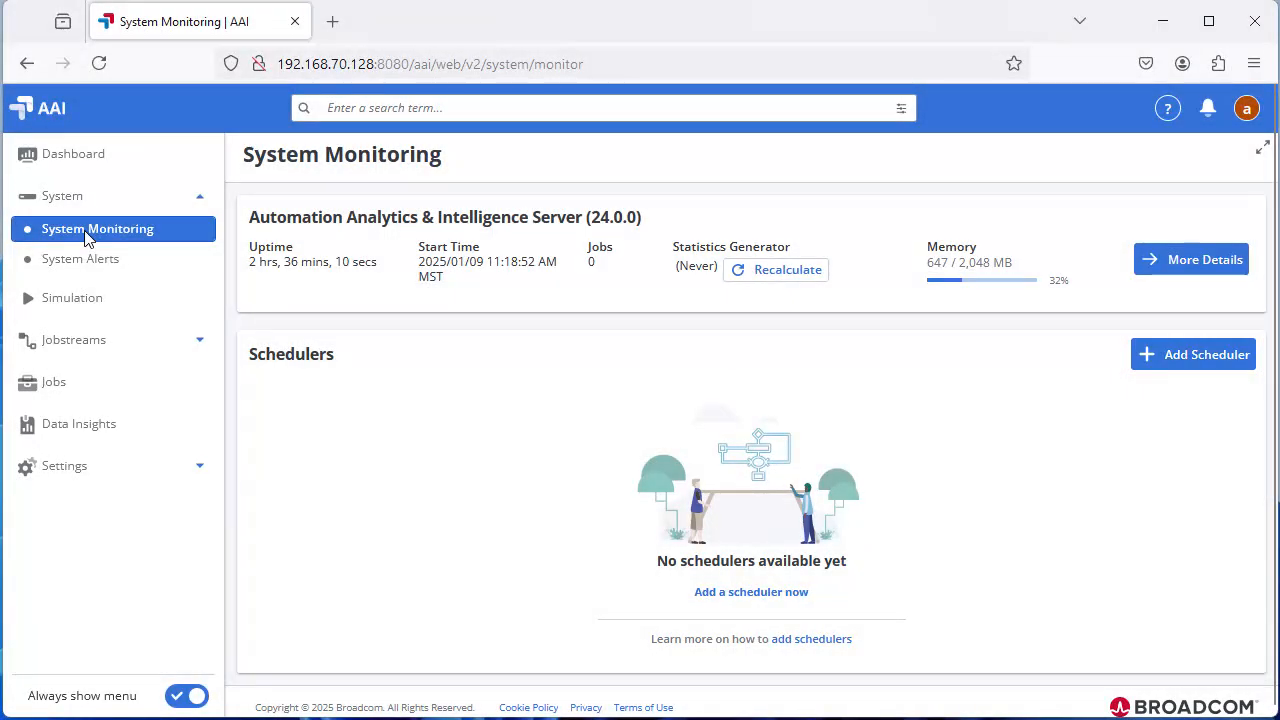
- Start adding a scheduler named automic02 with scheduler type Automic Automation and the connector automic-connect
{"action": "left_click", "coordinate": [1194, 356]}
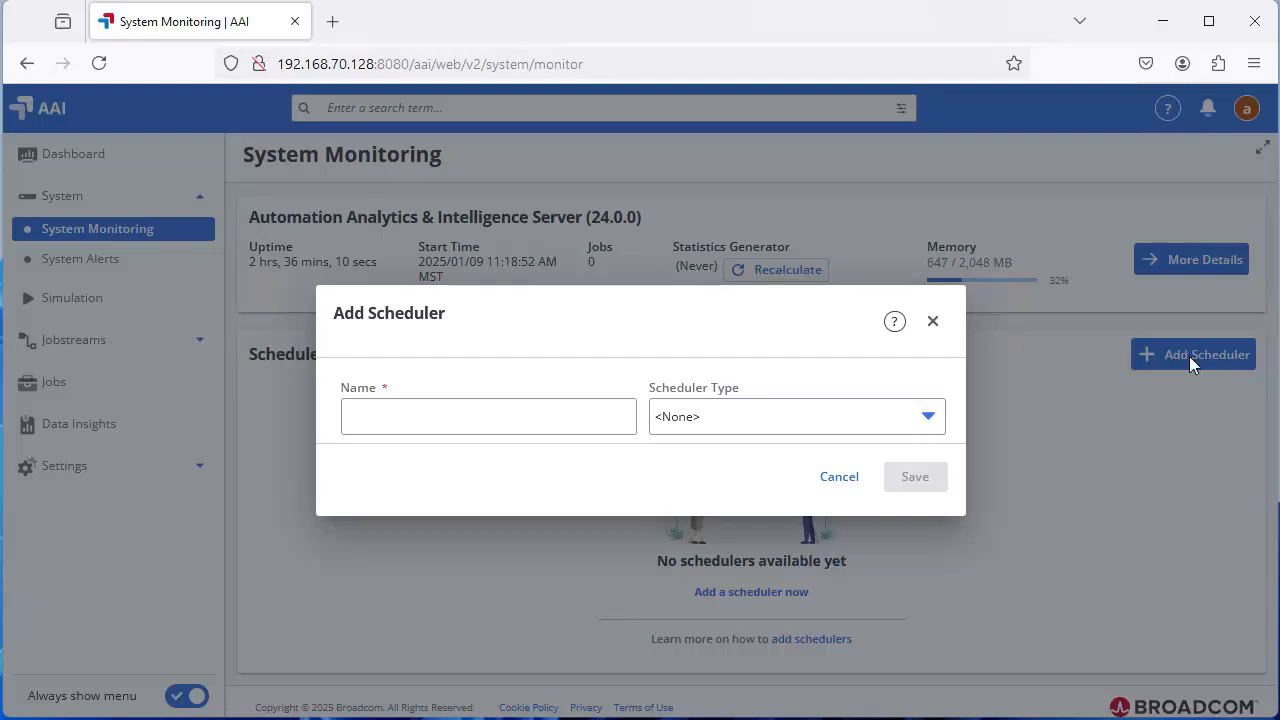
{"action": "left_click", "coordinate": [380, 422]}
{"action": "type", "text": "automic02"}
{"action": "left_click", "coordinate": [734, 423]}
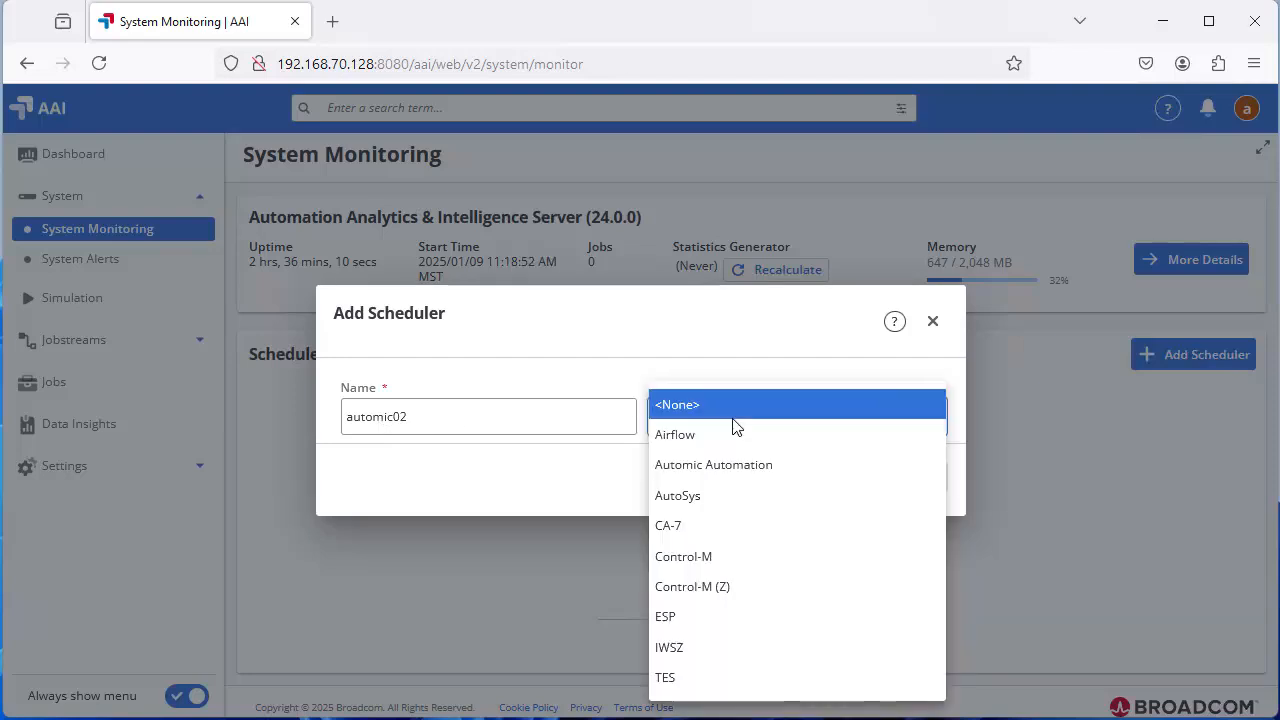
{"action": "left_click", "coordinate": [692, 466]}
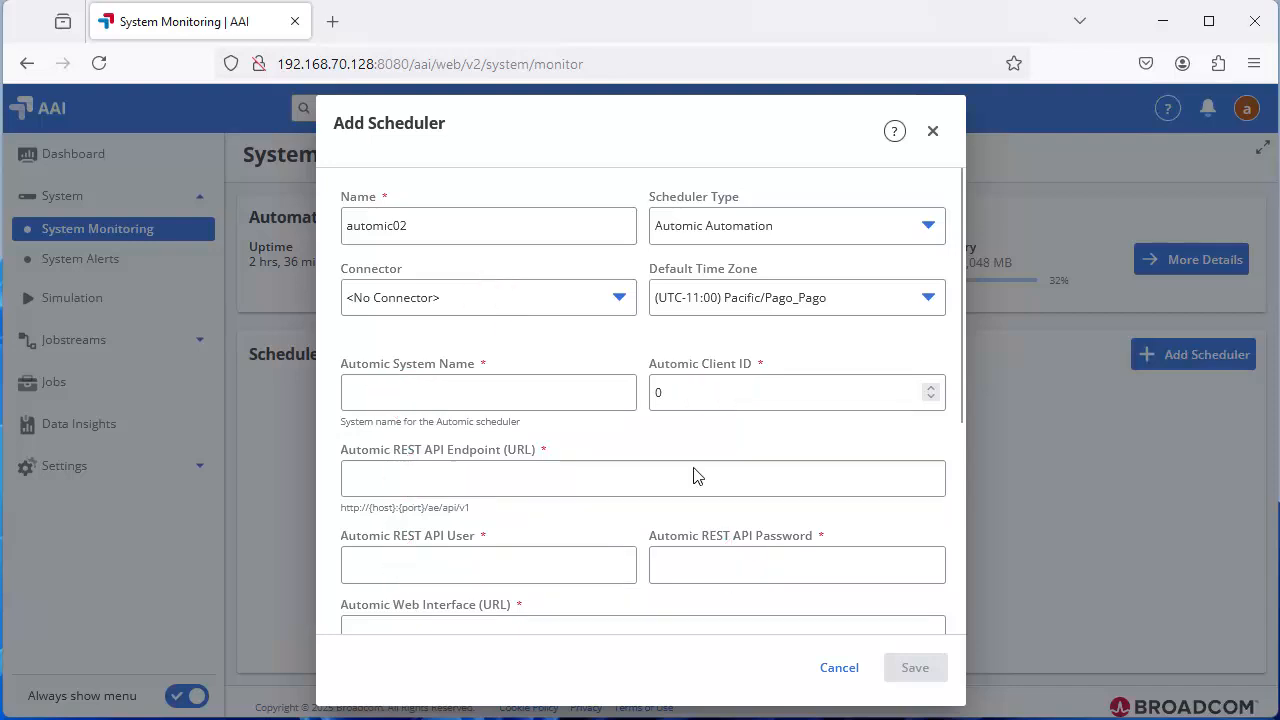
{"action": "left_click", "coordinate": [405, 302]}
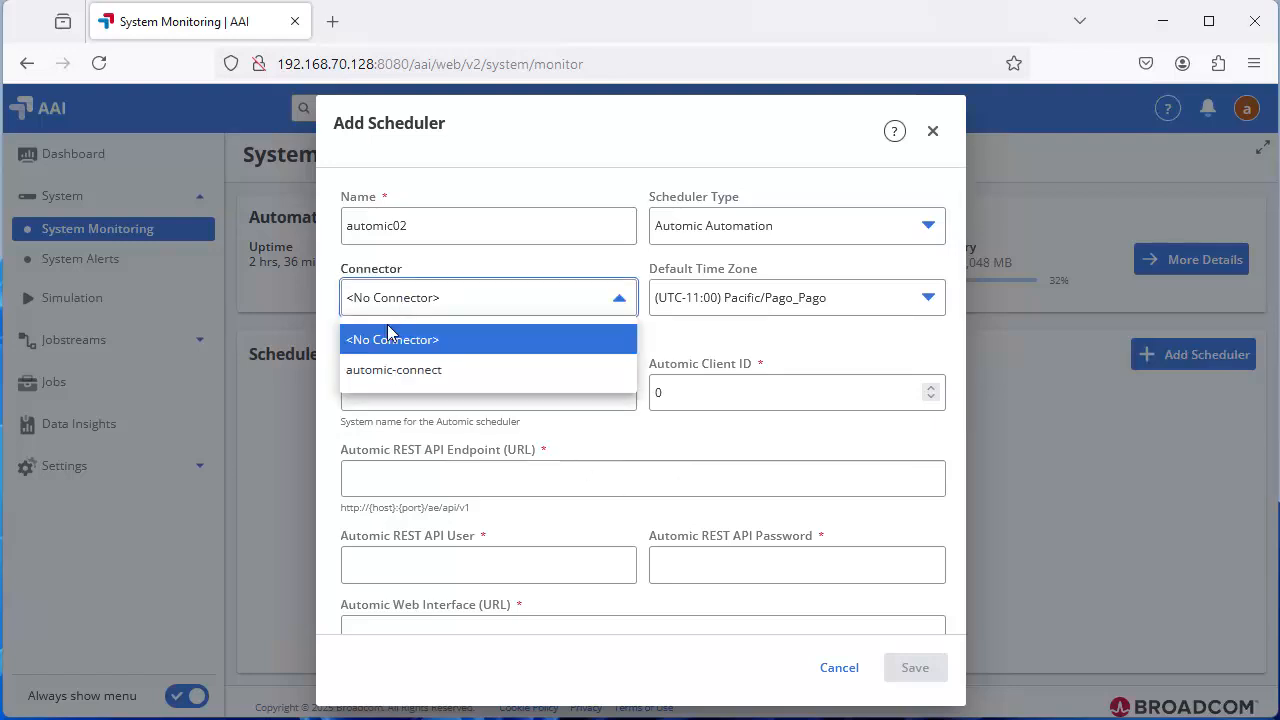
{"action": "left_click", "coordinate": [388, 374]}
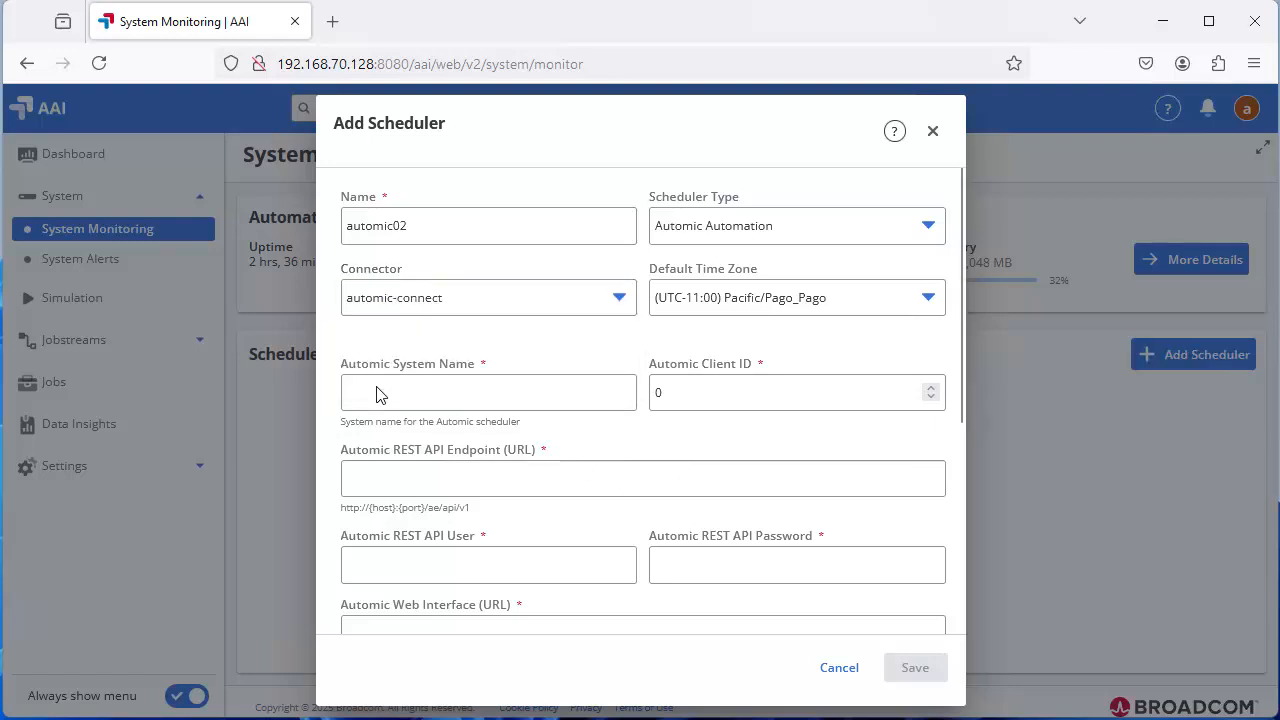
{"action": "left_click", "coordinate": [376, 395]}
{"action": "key", "text": "ctrl+c"}
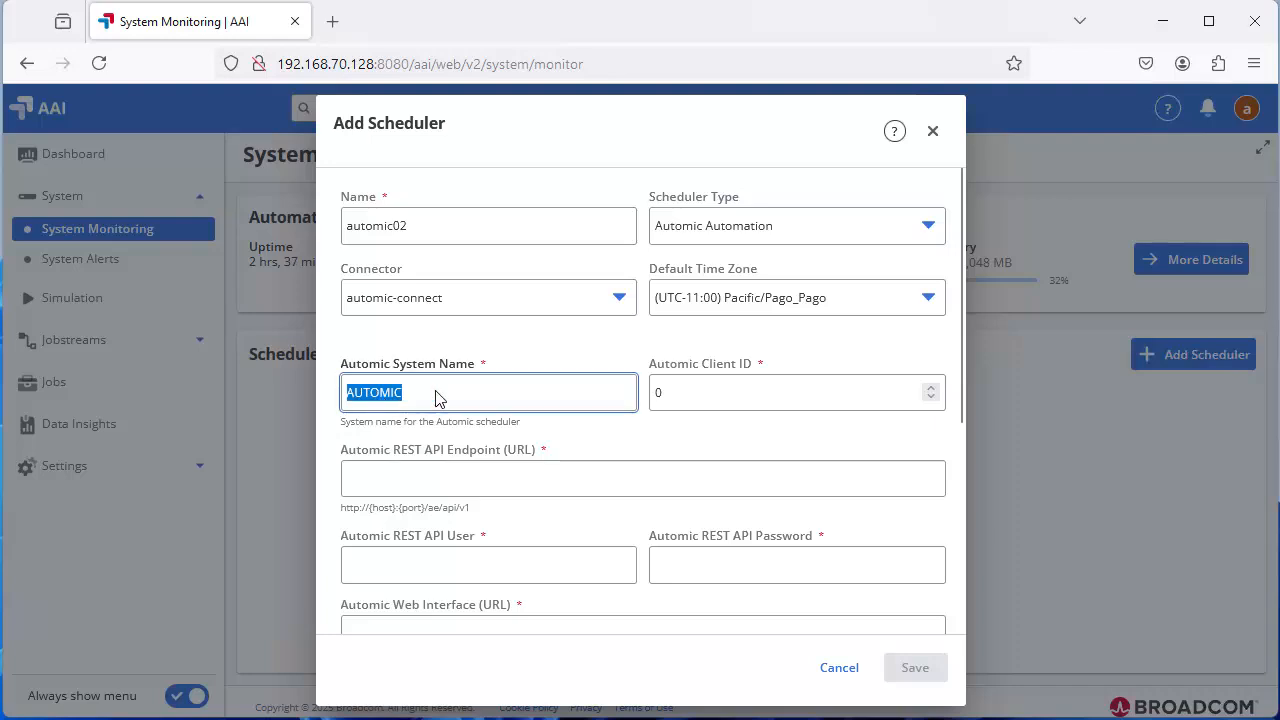
{"action": "left_click", "coordinate": [660, 400]}
{"action": "type", "text": "100"}
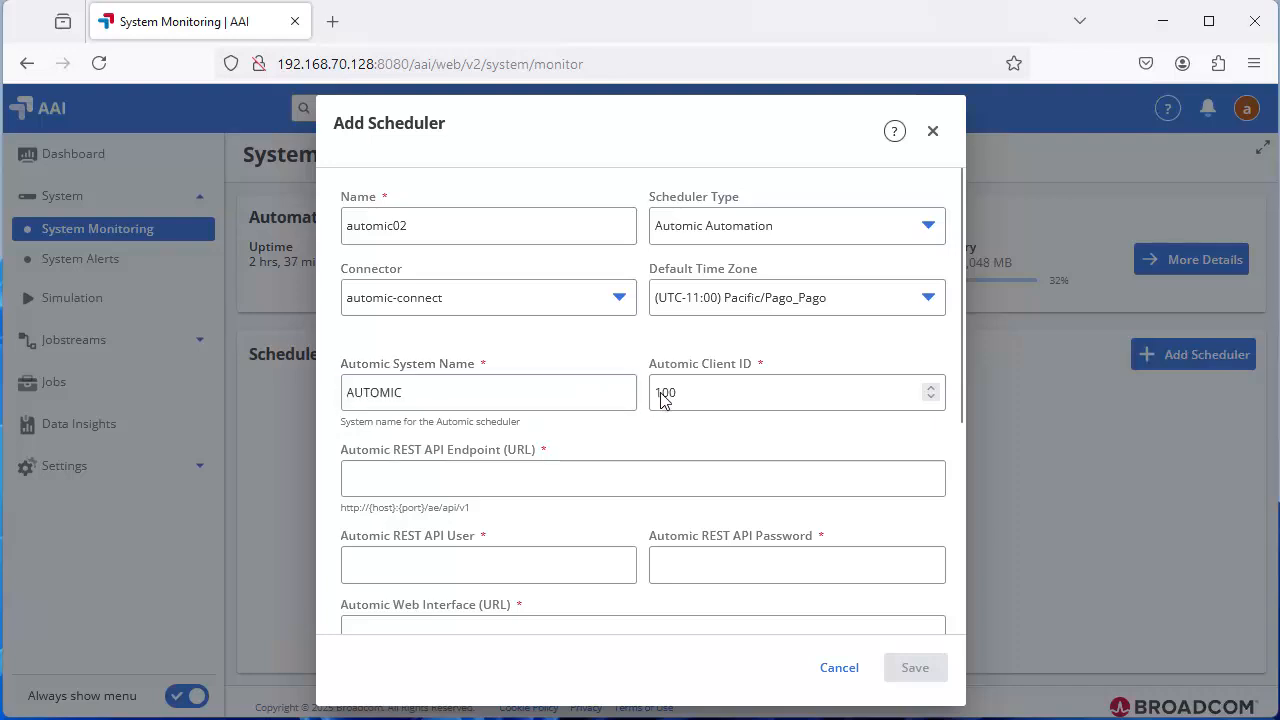
{"action": "left_click", "coordinate": [366, 480]}
{"action": "type", "text": "http://automic01:8088/ae/api/v1"}
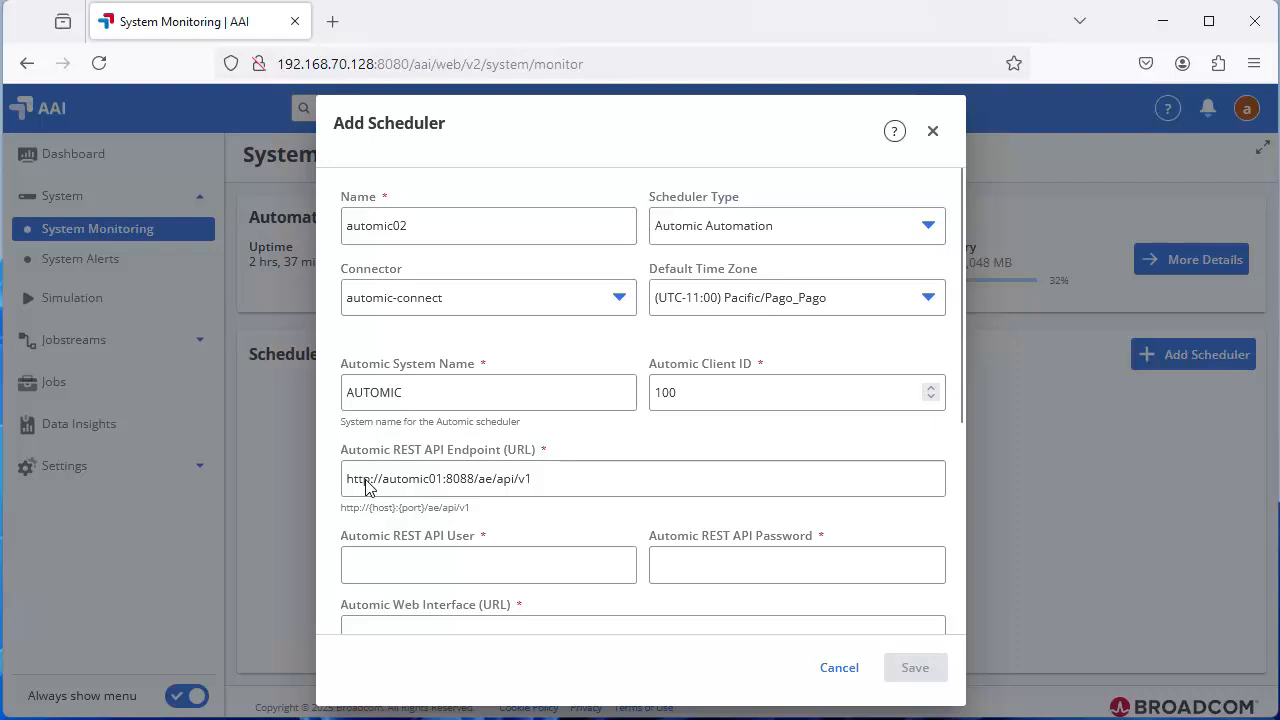
- Enter AUTOMIC as the Automic REST API user and fill in the Automic REST API password
{"action": "left_click", "coordinate": [372, 565]}
{"action": "key", "text": "ctrl+v"}
{"action": "left_click", "coordinate": [672, 568]}
{"action": "key", "text": "ctrl+v"}
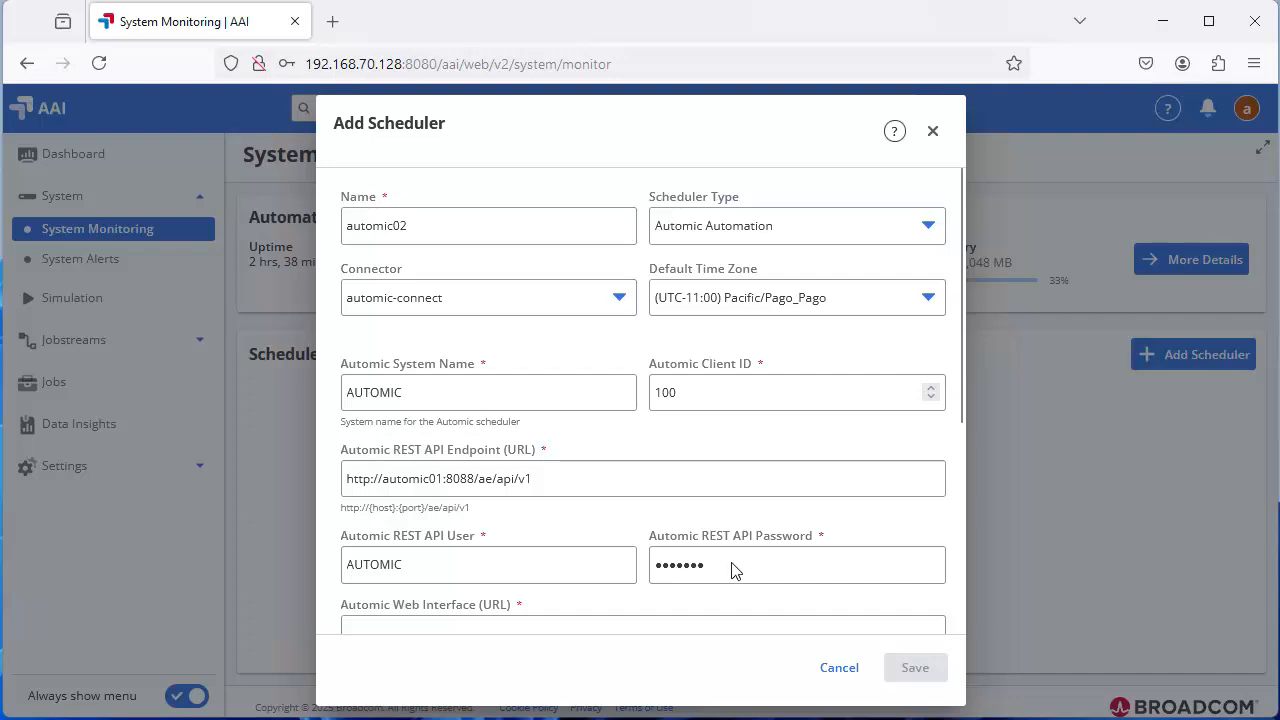
{"action": "scroll", "coordinate": [958, 560], "scroll_direction": "down", "scroll_amount": 3}
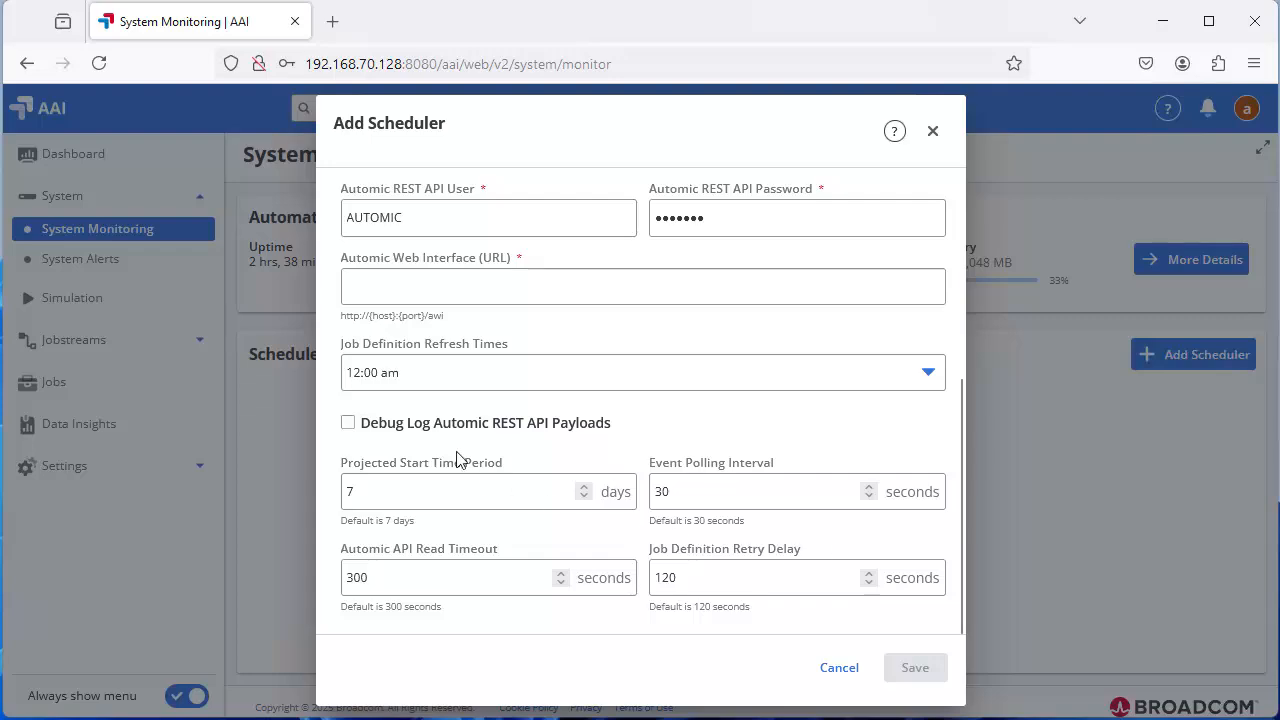
{"action": "left_click", "coordinate": [368, 288]}
{"action": "type", "text": "http://automic01:8080/awi"}
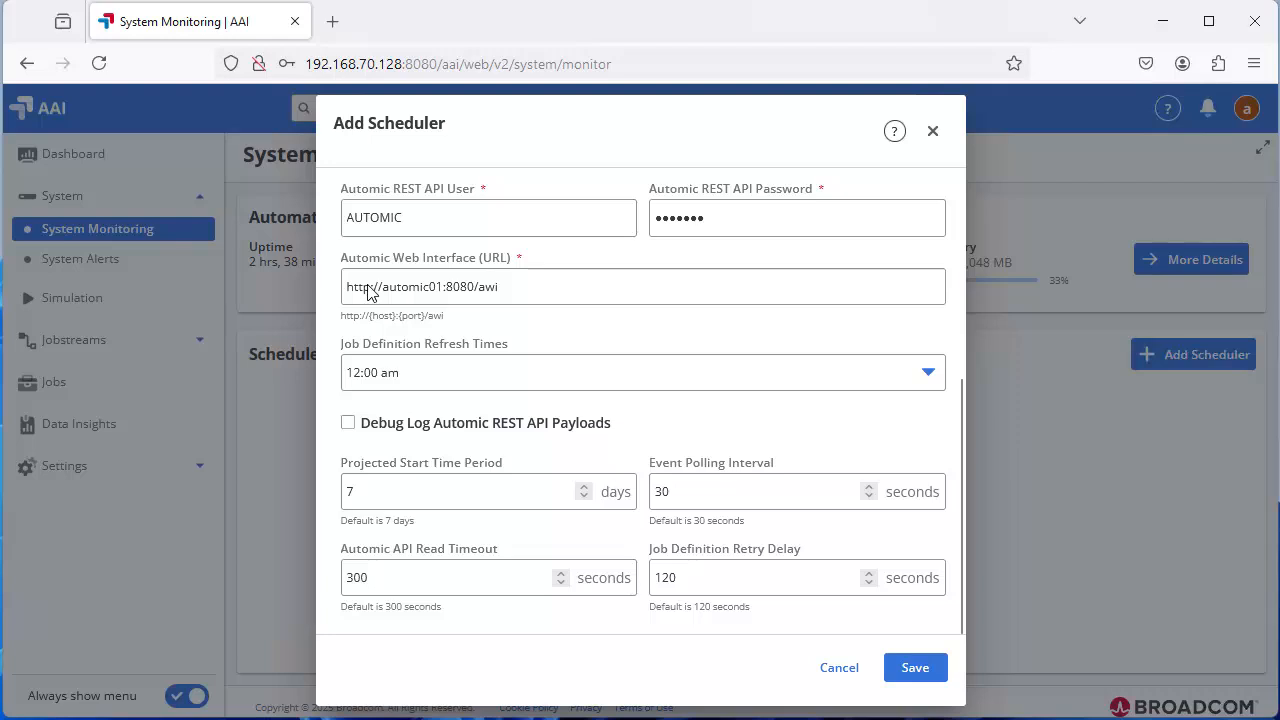
{"action": "left_click", "coordinate": [400, 372]}
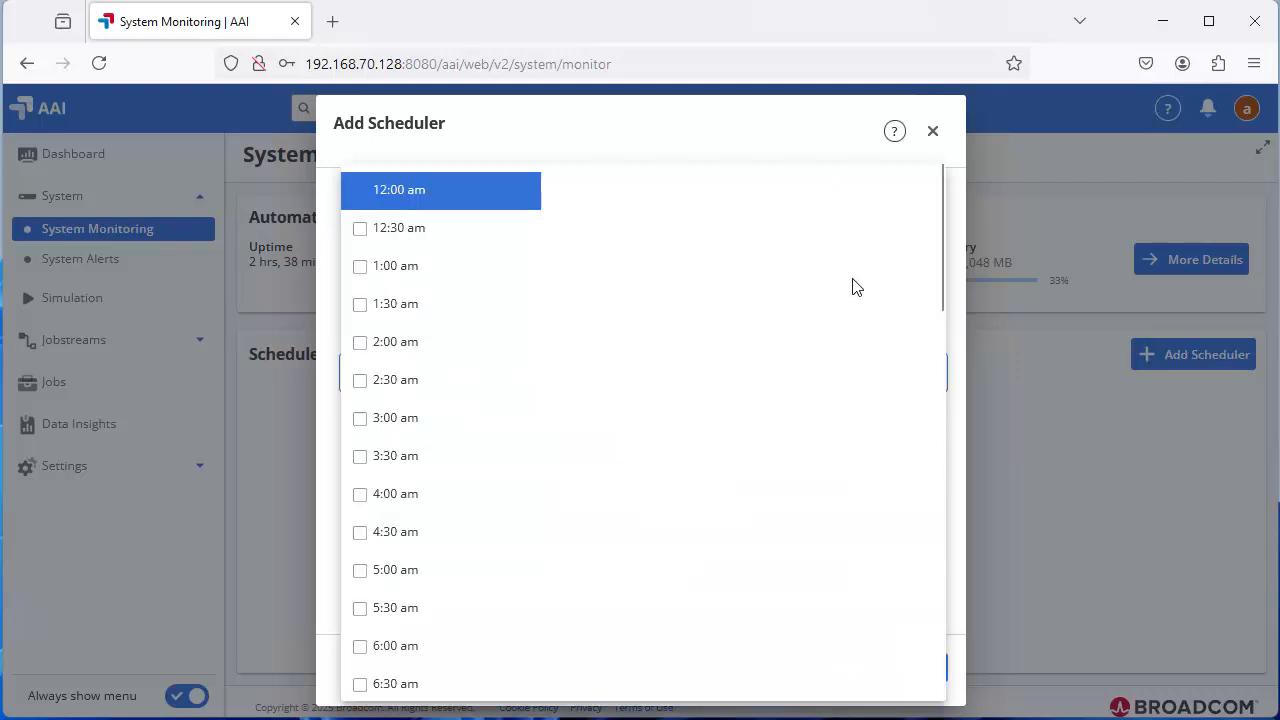
{"action": "left_click", "coordinate": [932, 135]}
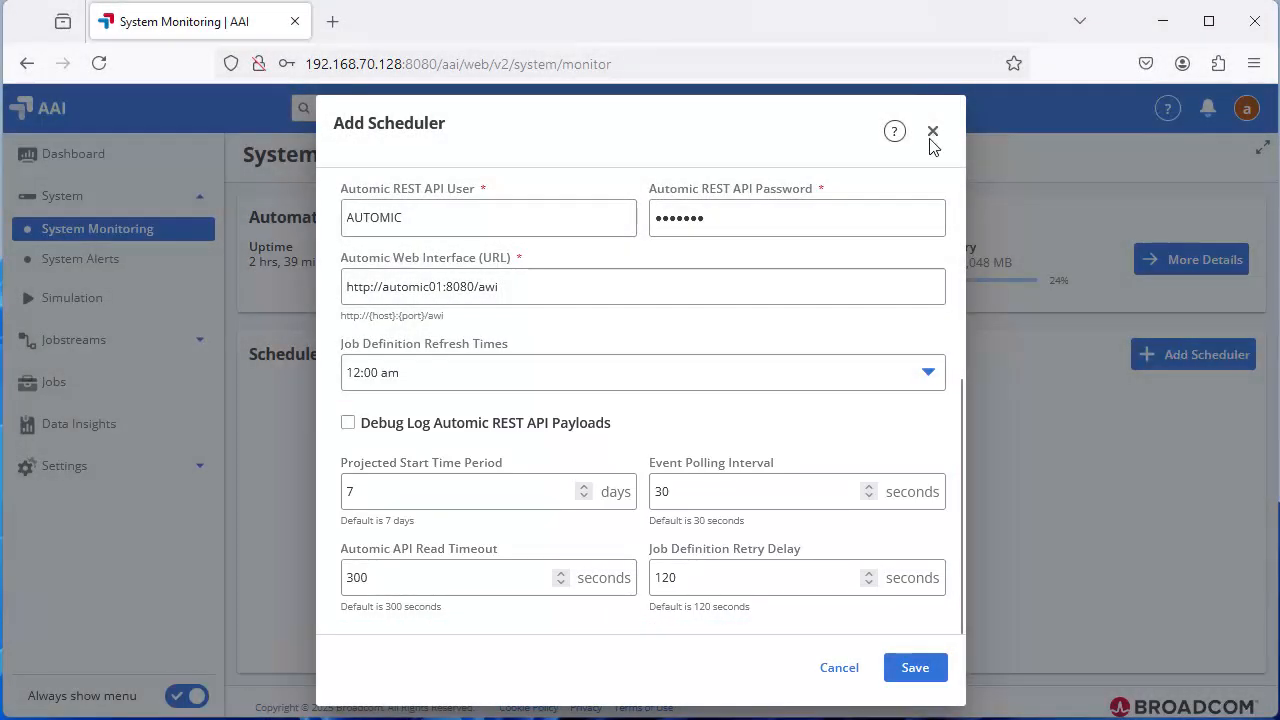
{"action": "left_click", "coordinate": [914, 667]}
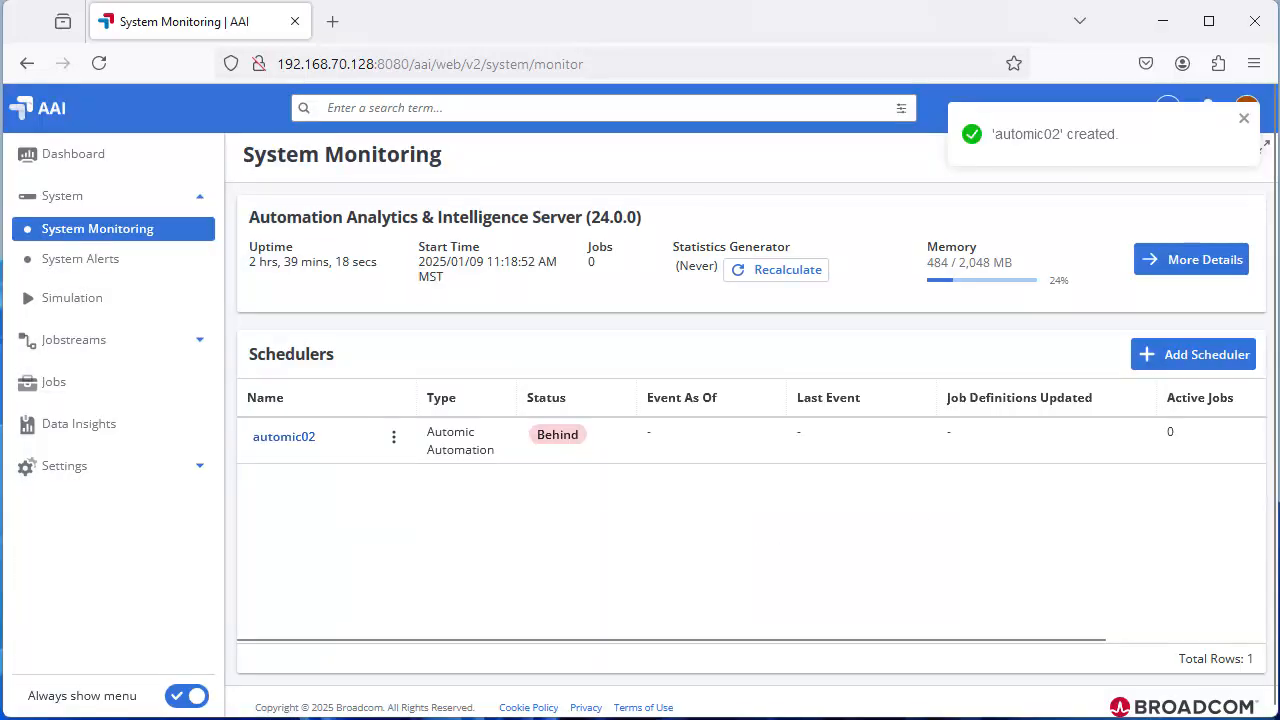